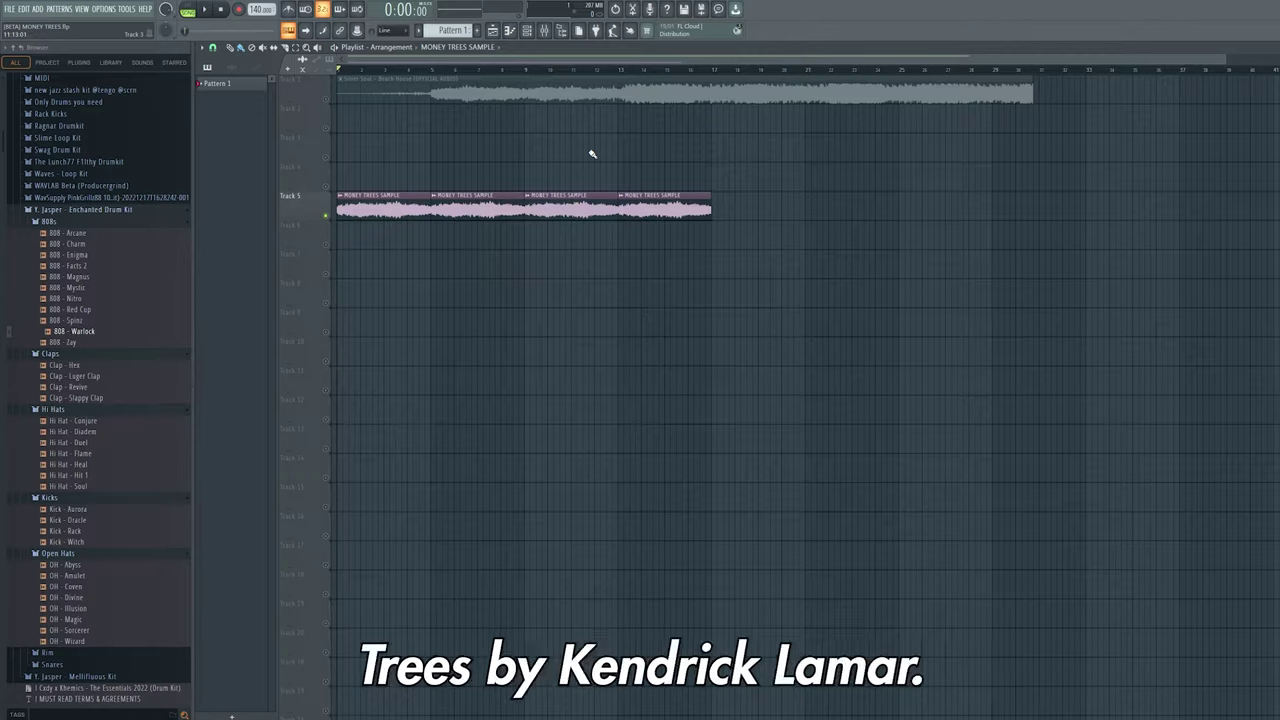
# Play the Money Trees arrangement, then play Ghetto Symphony's chopped Psychobabble arrangement.
pyautogui.press('space')
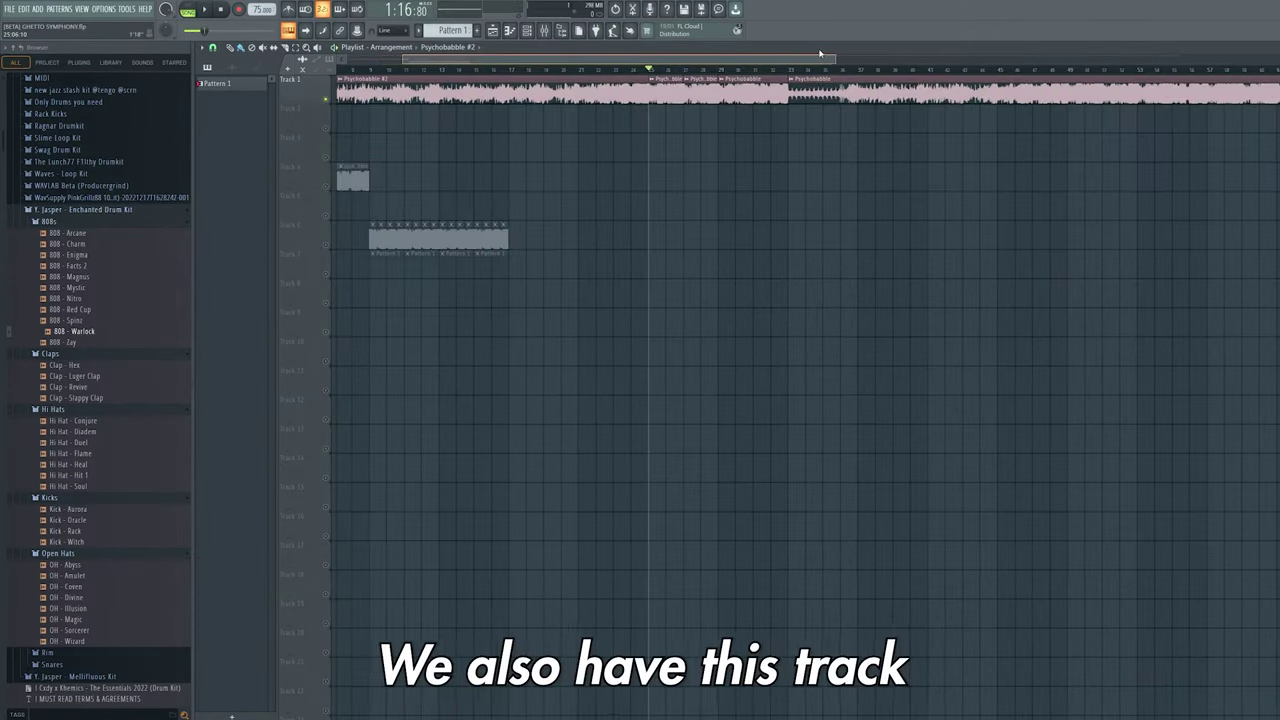
pyautogui.moveTo(820, 53); pyautogui.dragTo(836, 50)
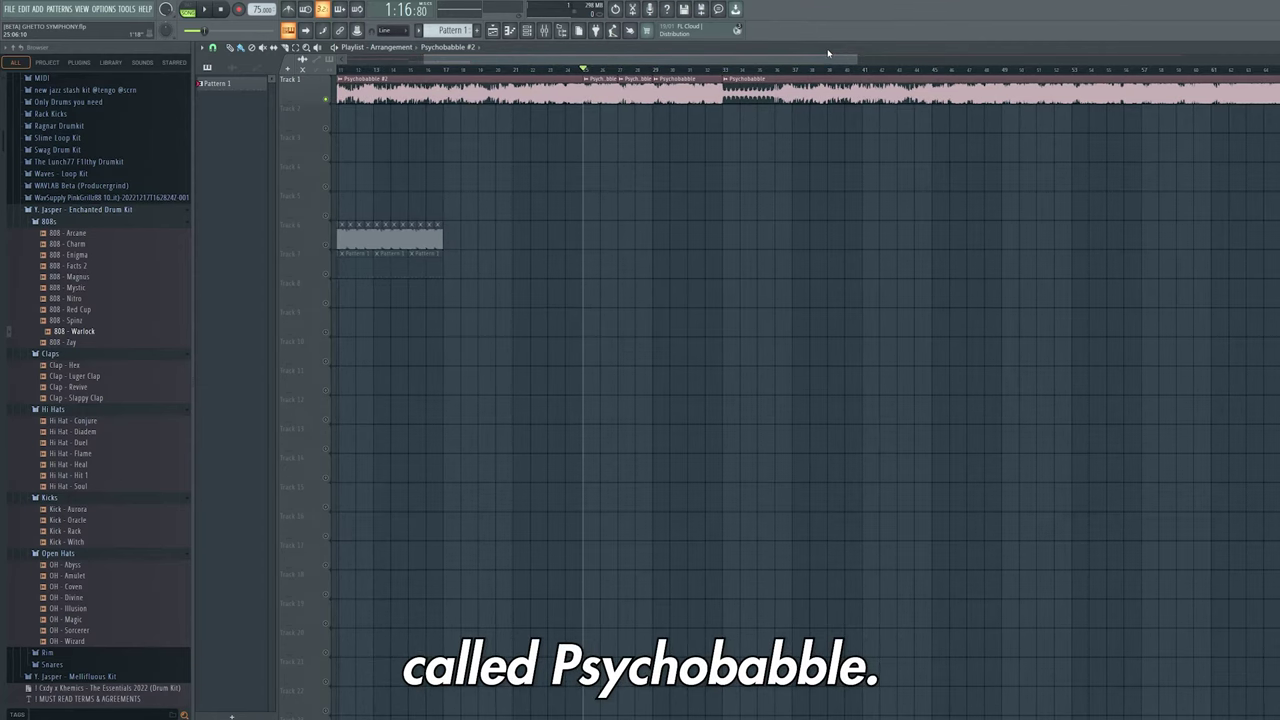
pyautogui.press('space')
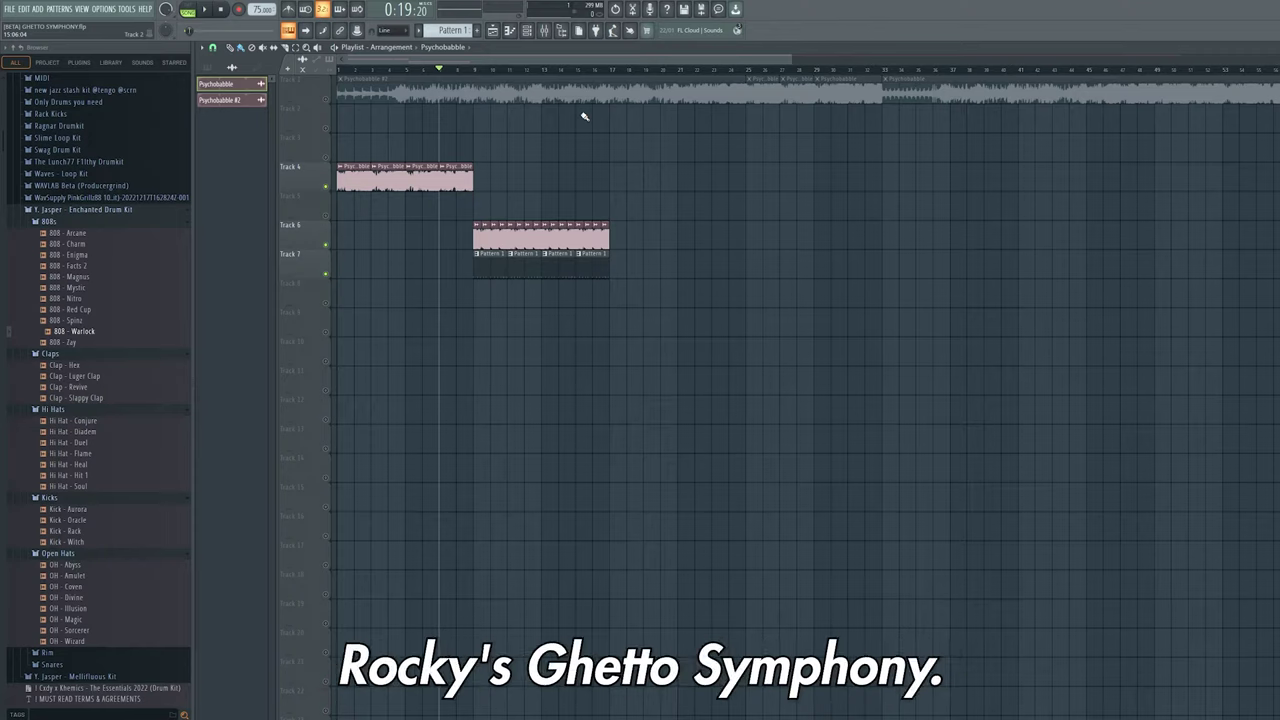
# Play the chopped Psychobabble clips with the drum patterns, then stop and return to start.
pyautogui.press('space')
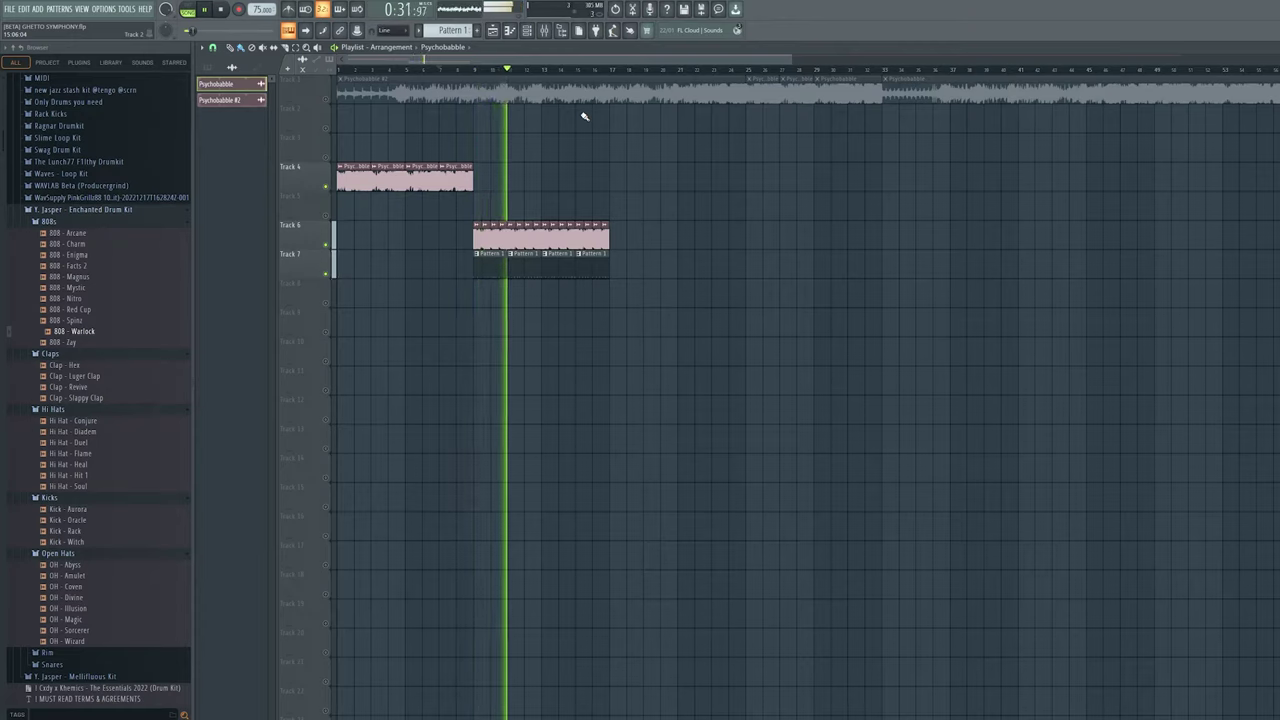
pyautogui.press('space')
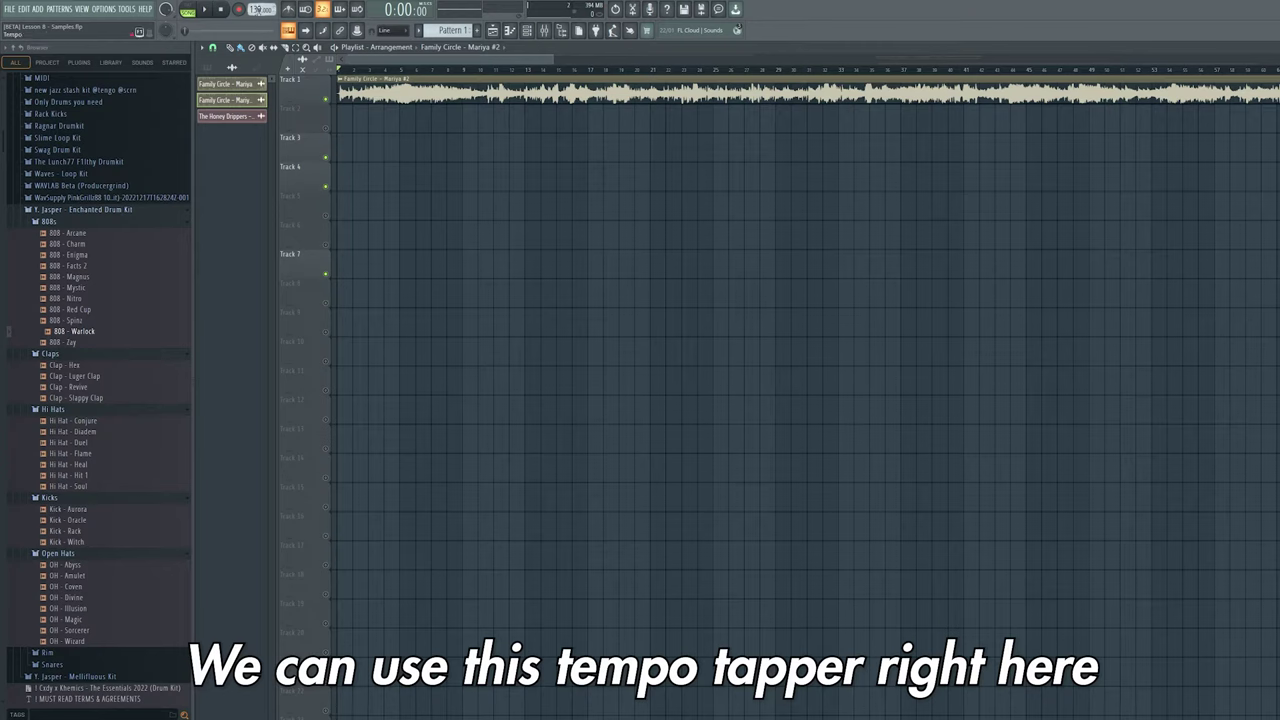
# Open the tempo tapper from the tempo display and start the Family Circle sample playing.
pyautogui.rightClick(260, 10)
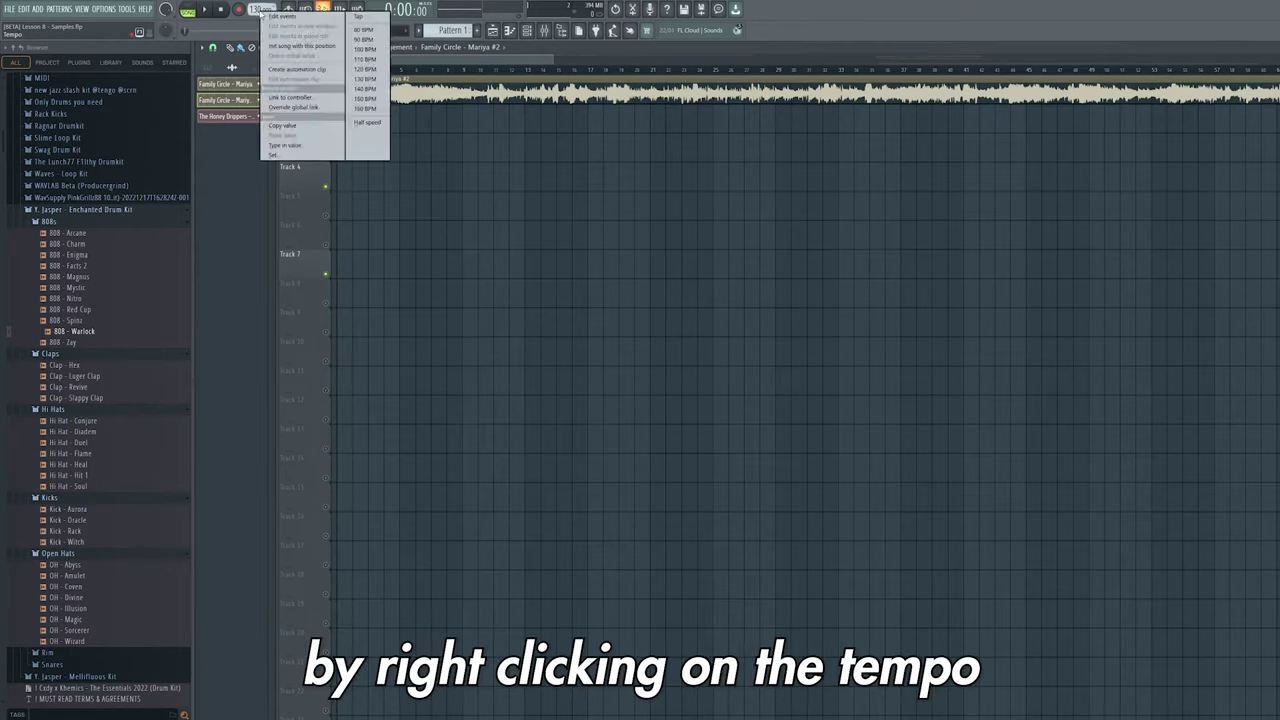
pyautogui.click(366, 17)
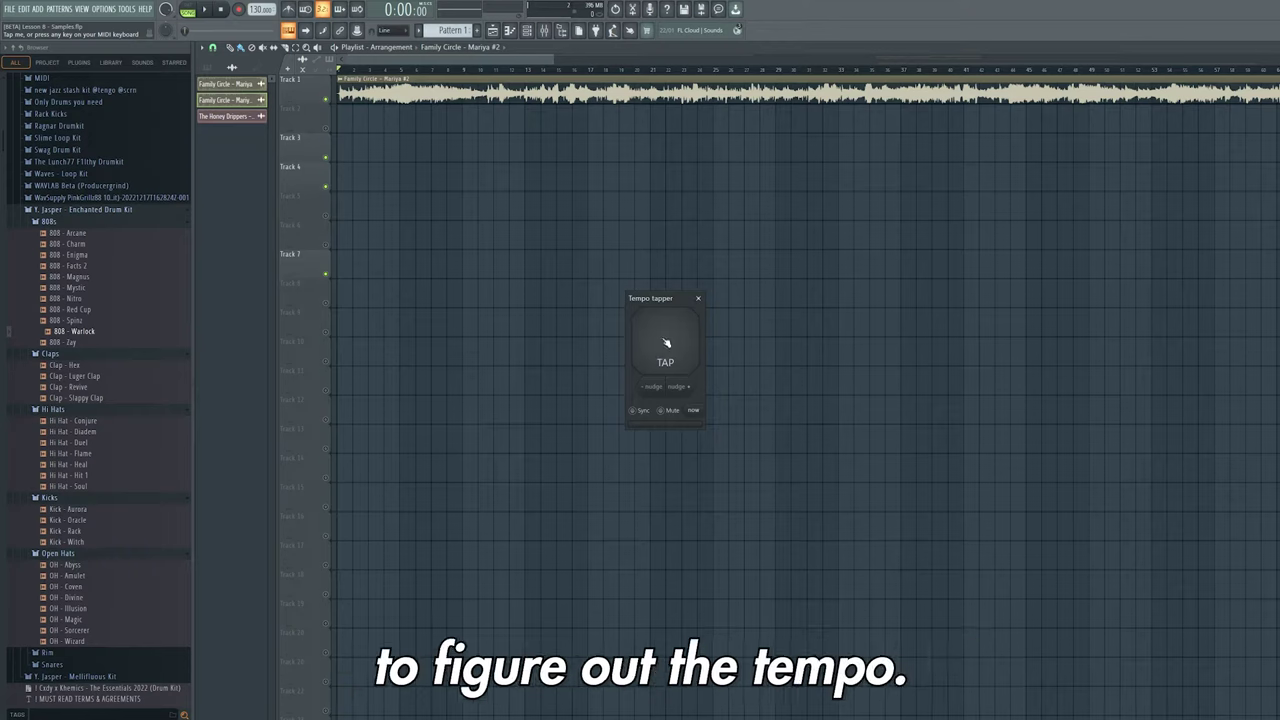
pyautogui.press('space')
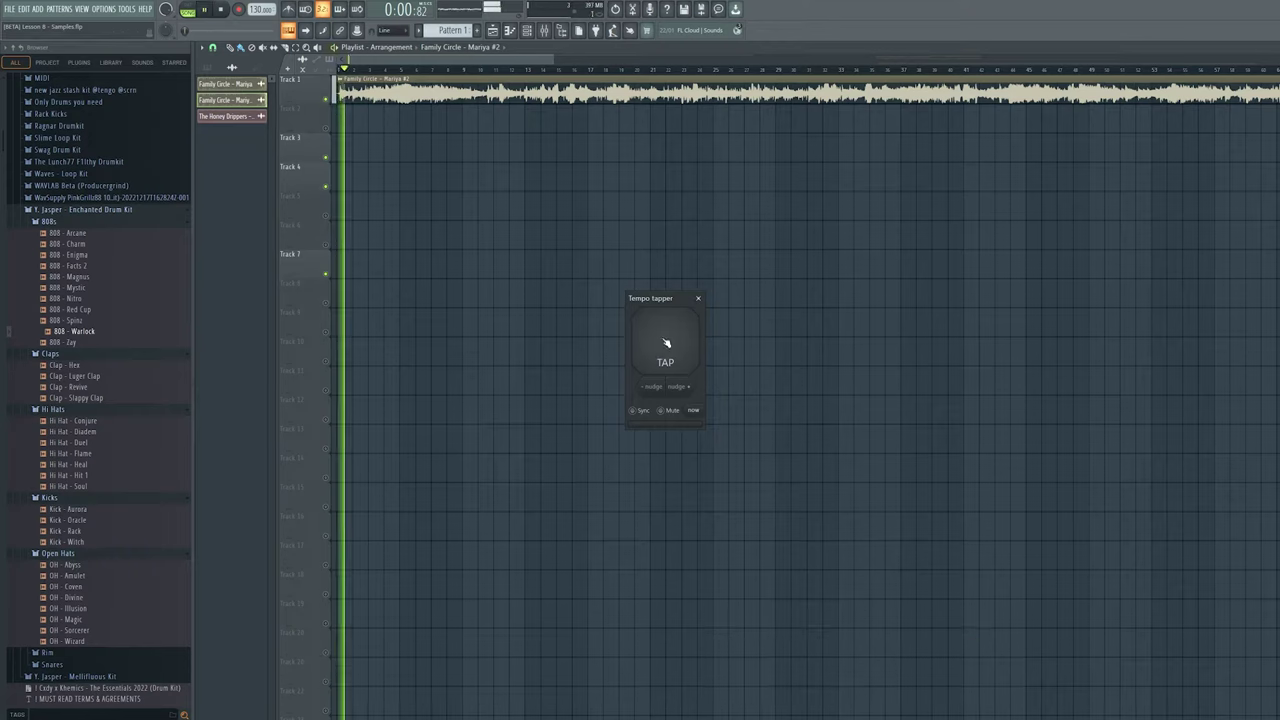
# Tap along with the sample's beat until the tempo settles at 121 BPM.
pyautogui.click(666, 343)
pyautogui.click(666, 343)
pyautogui.click(666, 343)
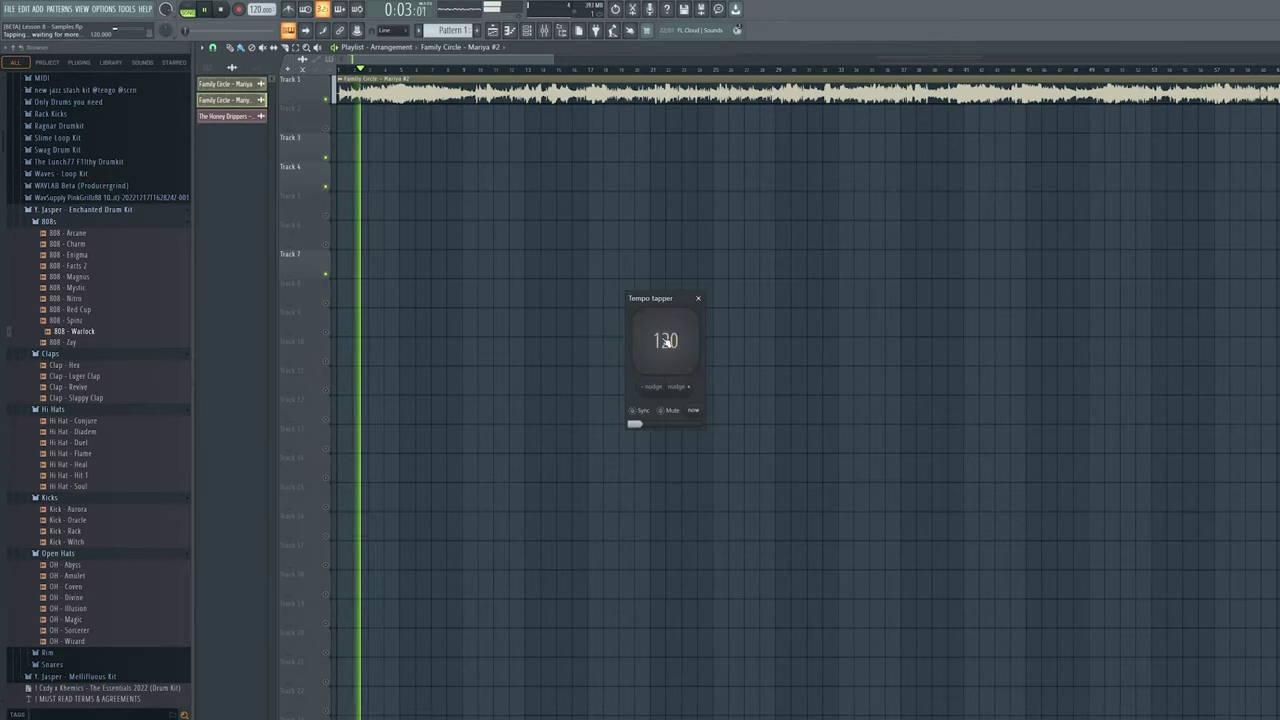
pyautogui.click(666, 343)
pyautogui.click(666, 343)
pyautogui.click(666, 343)
pyautogui.click(666, 343)
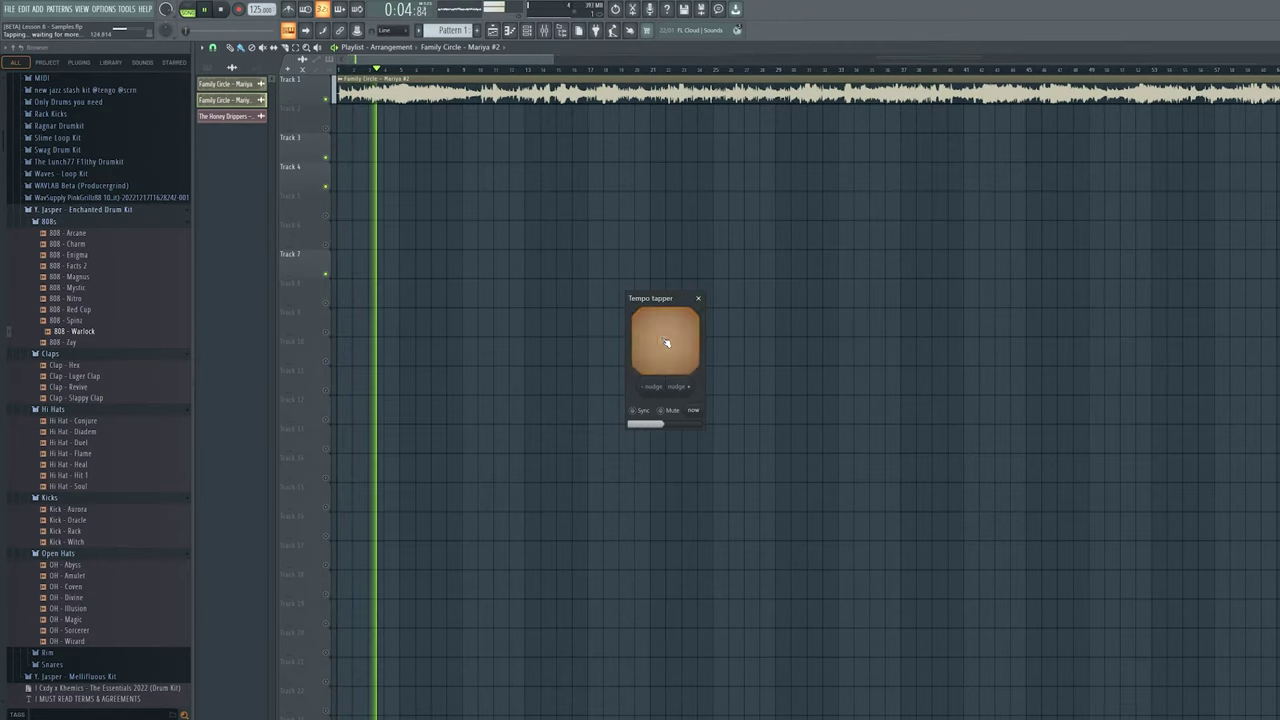
pyautogui.click(666, 343)
pyautogui.click(666, 343)
pyautogui.click(666, 343)
pyautogui.click(666, 343)
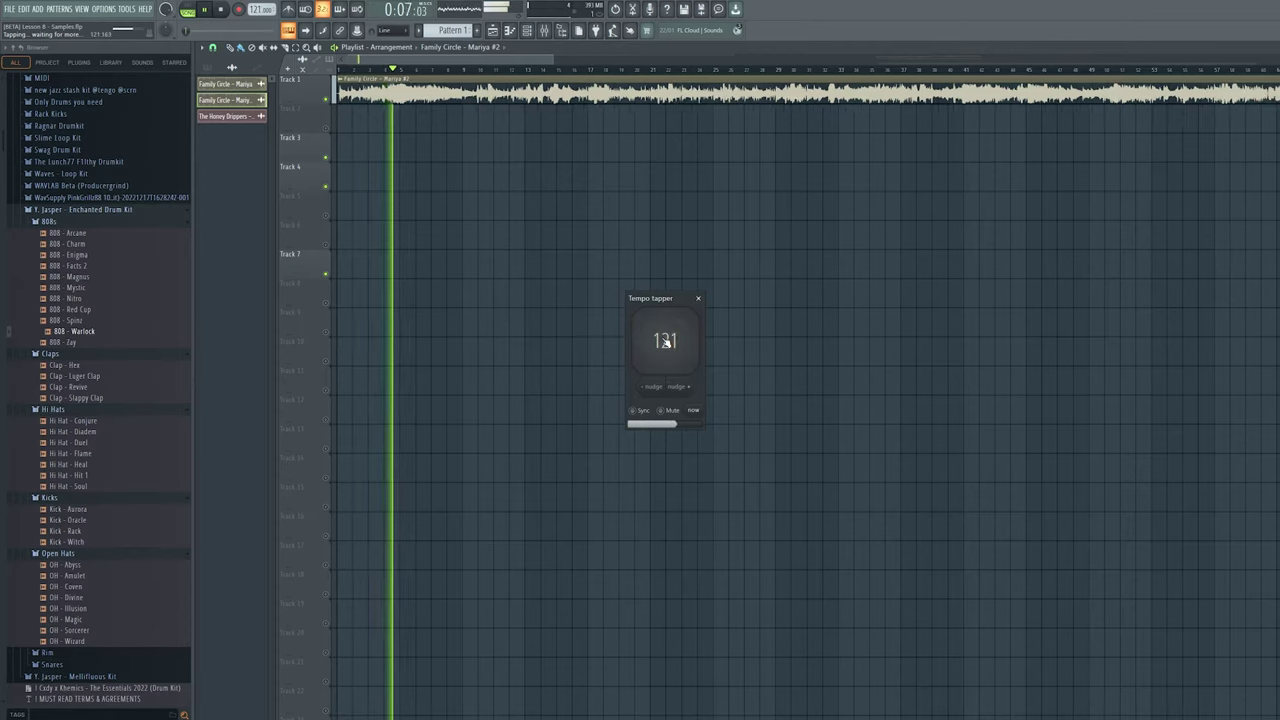
pyautogui.click(666, 343)
pyautogui.click(666, 343)
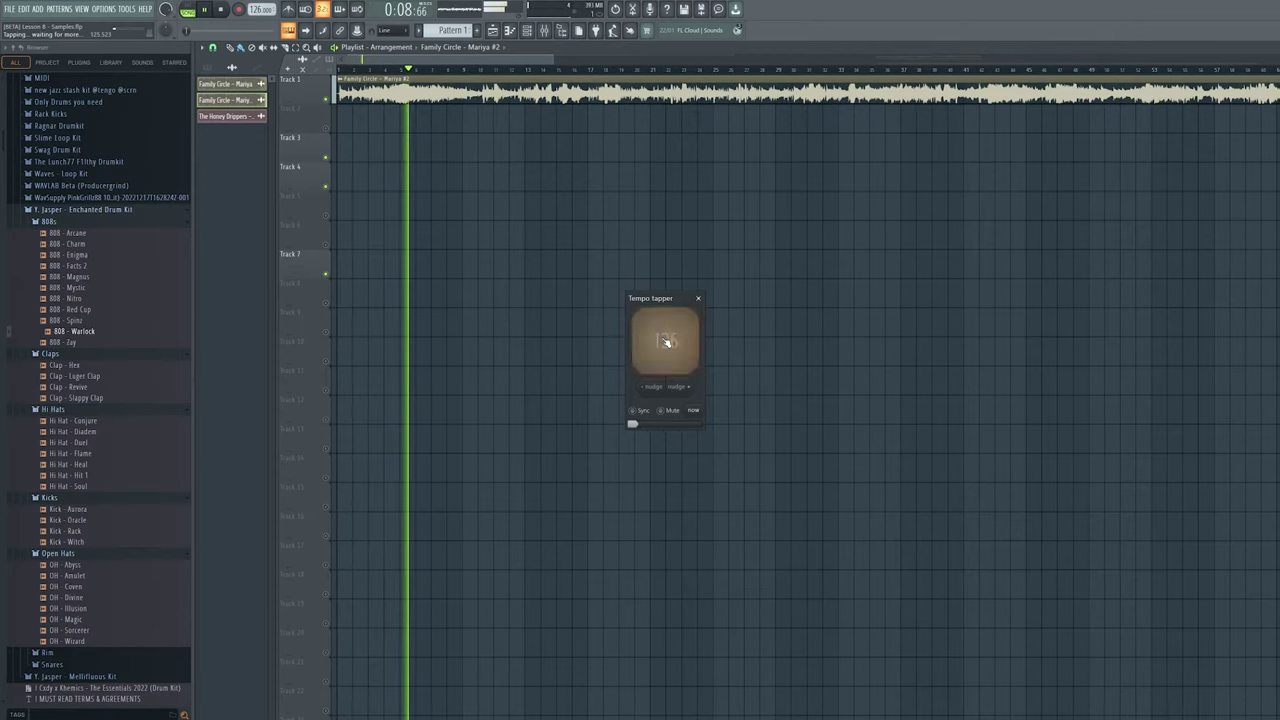
pyautogui.click(666, 343)
pyautogui.click(666, 343)
pyautogui.click(666, 343)
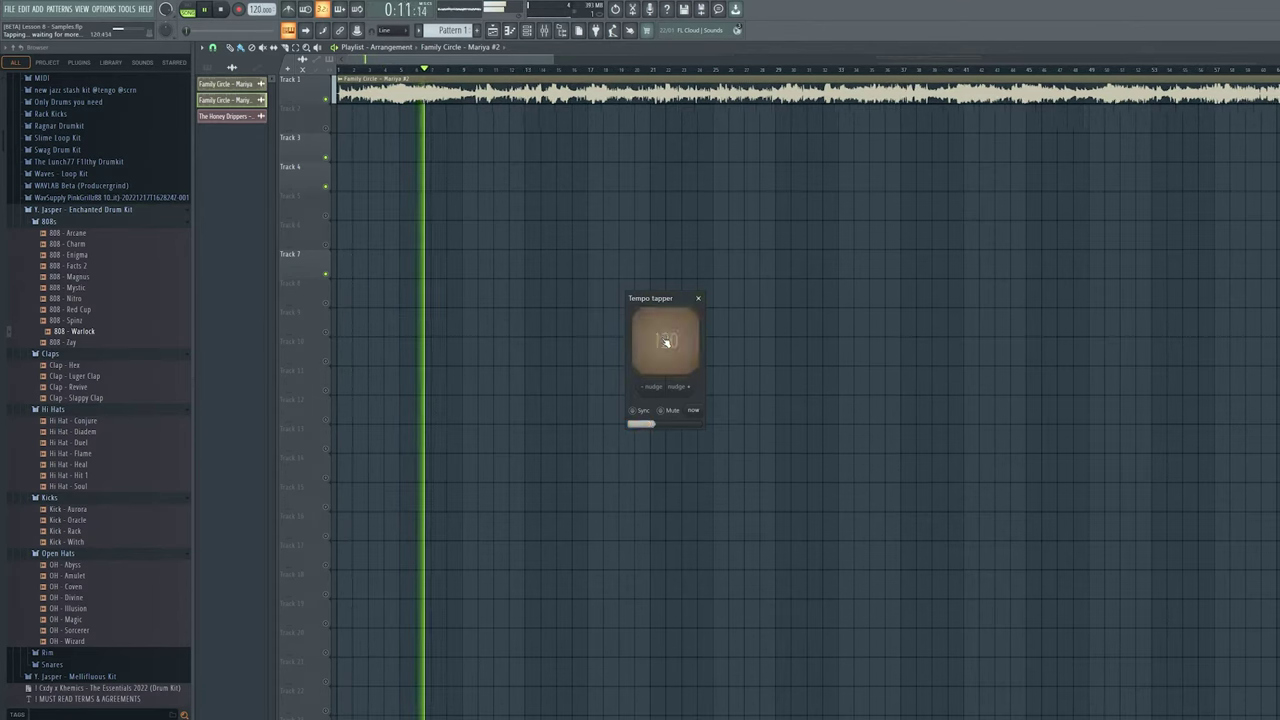
pyautogui.click(666, 343)
pyautogui.click(666, 343)
pyautogui.click(666, 343)
pyautogui.click(666, 343)
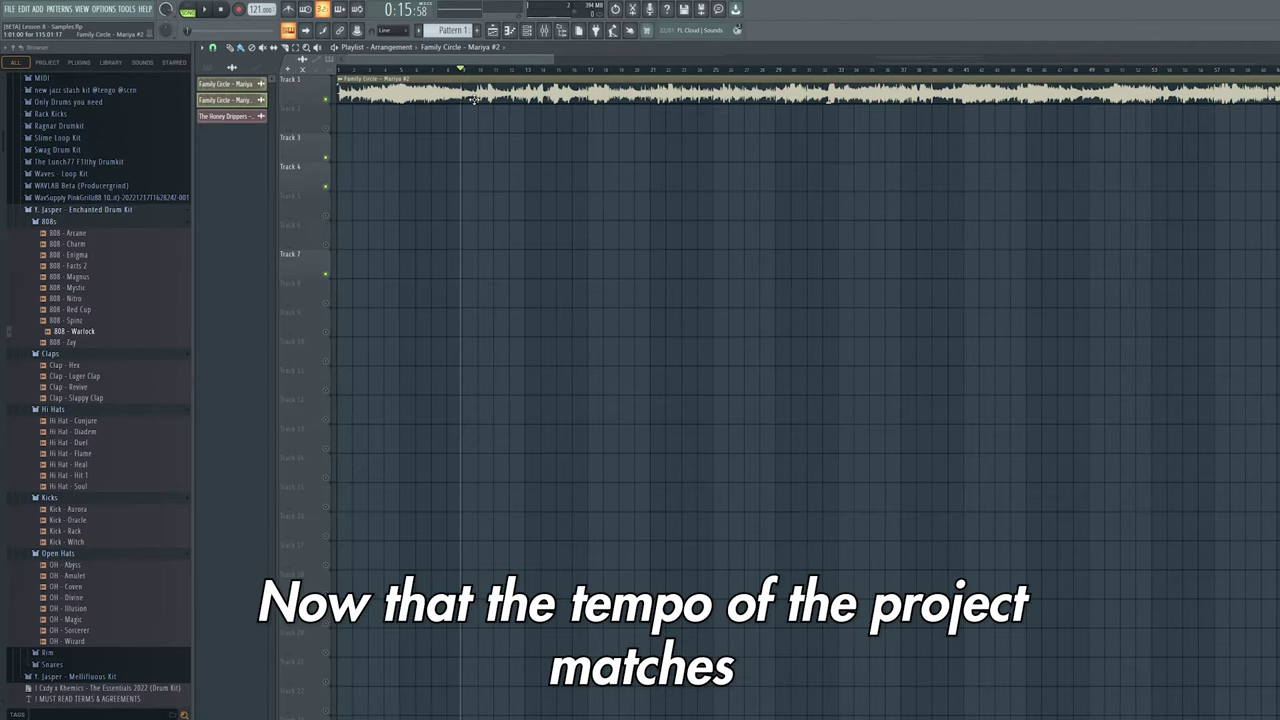
# Set the Family Circle sample's time-stretching mode to Stretch and nudge the project tempo up.
pyautogui.doubleClick(473, 100)
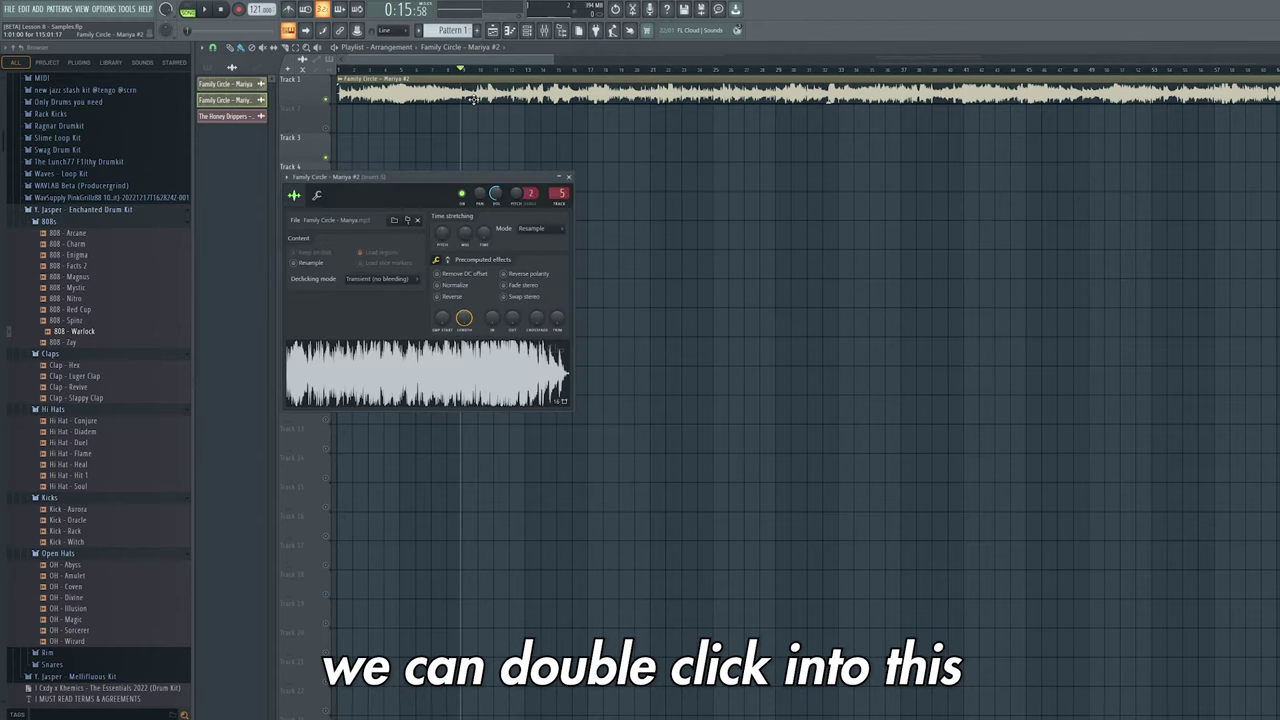
pyautogui.click(541, 230)
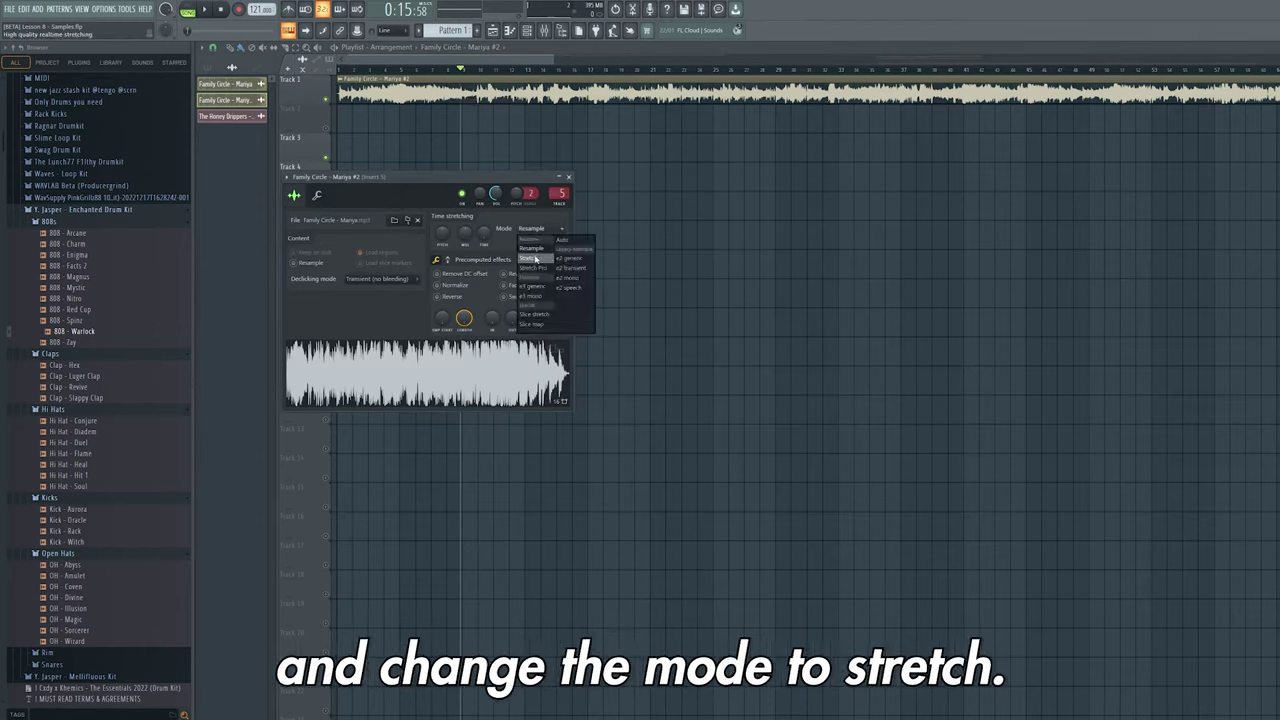
pyautogui.click(535, 258)
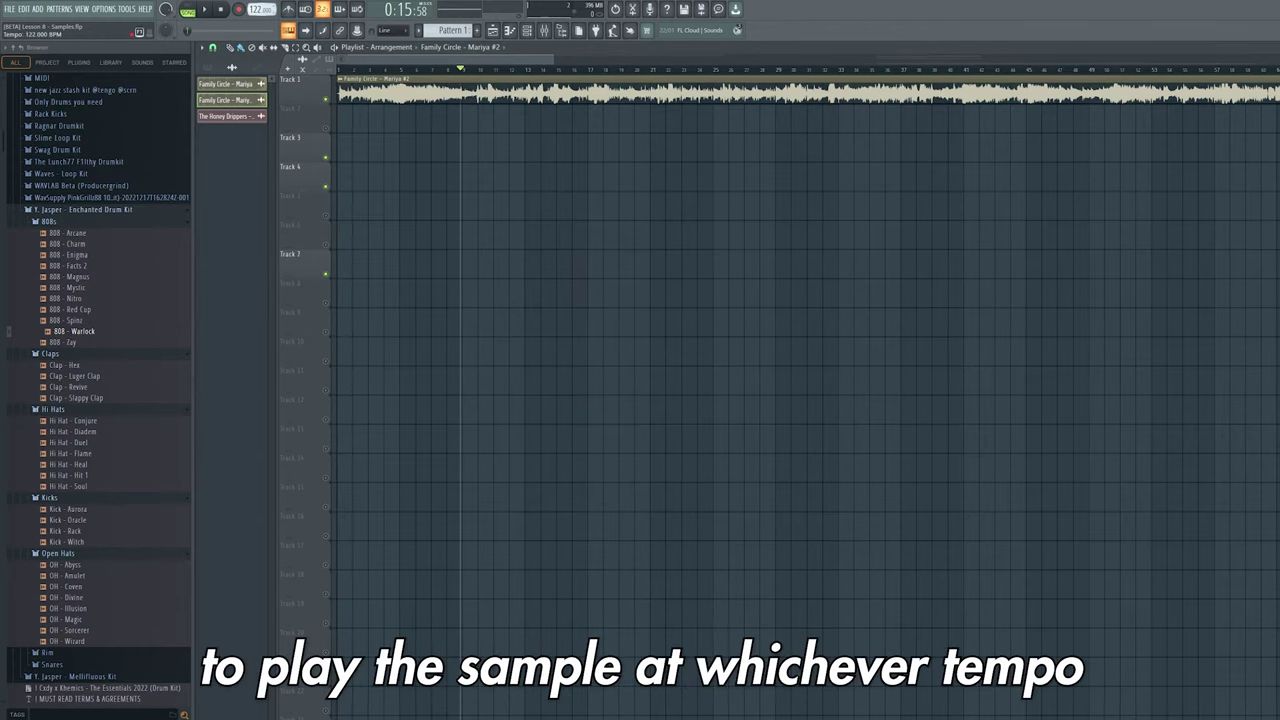
pyautogui.moveTo(261, 9); pyautogui.dragTo(261, 7)
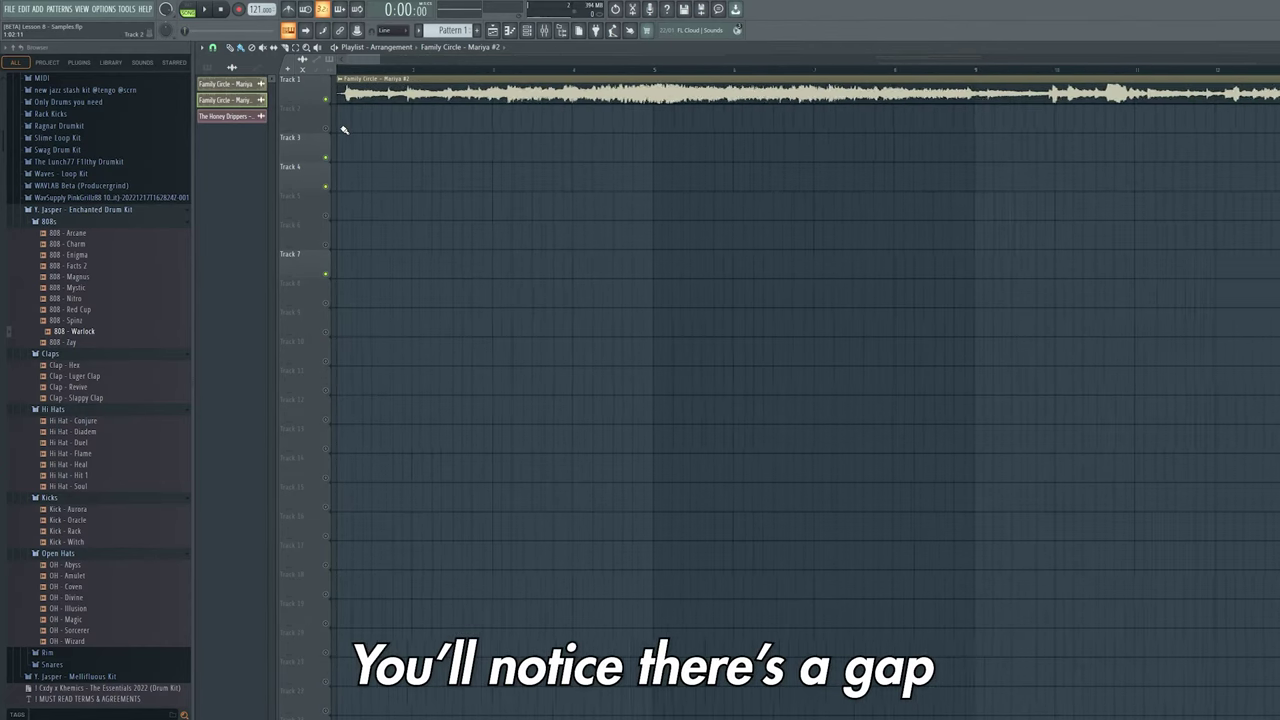
pyautogui.moveTo(371, 69); pyautogui.dragTo(535, 63)
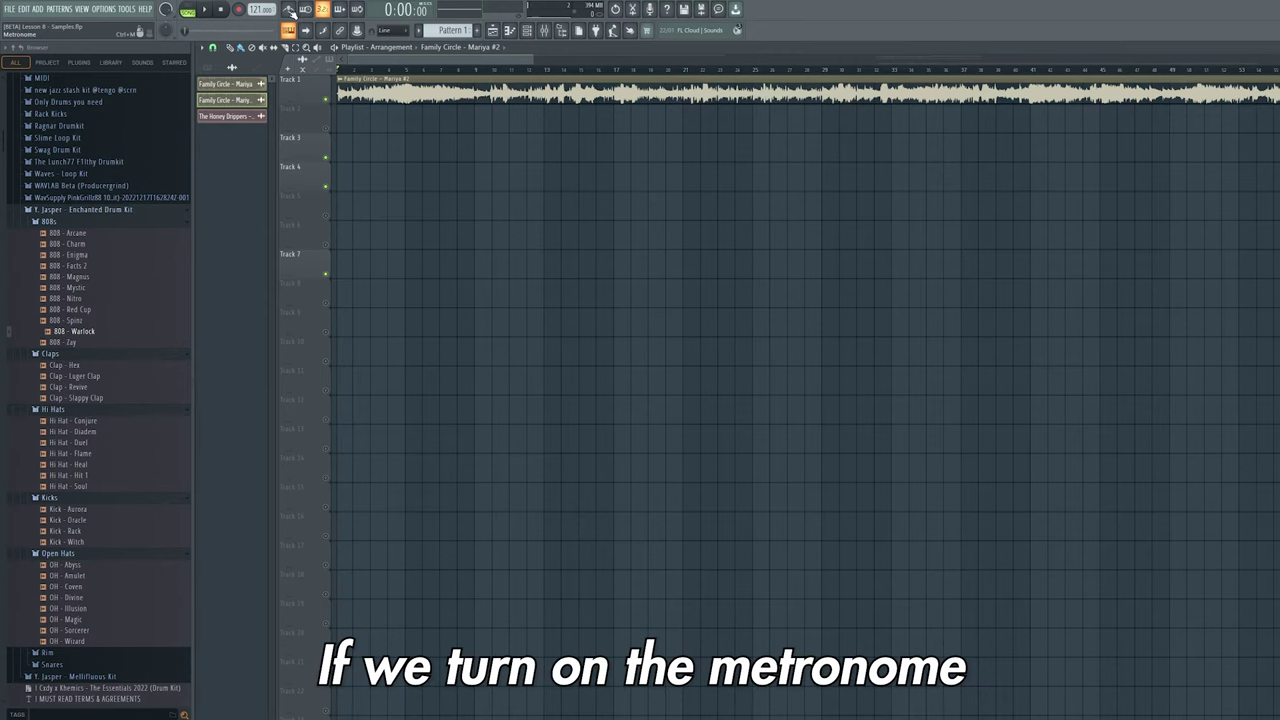
# Turn on the metronome and play the sample against its click, then stop.
pyautogui.click(288, 9)
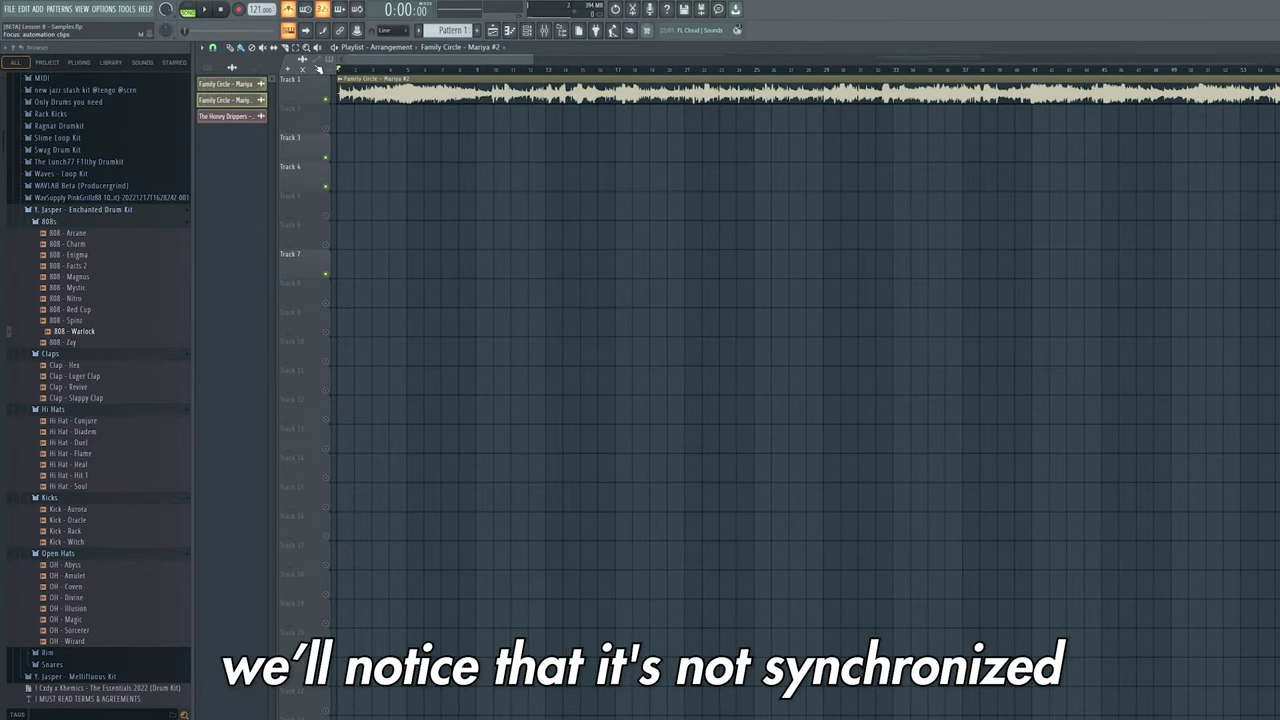
pyautogui.press('space')
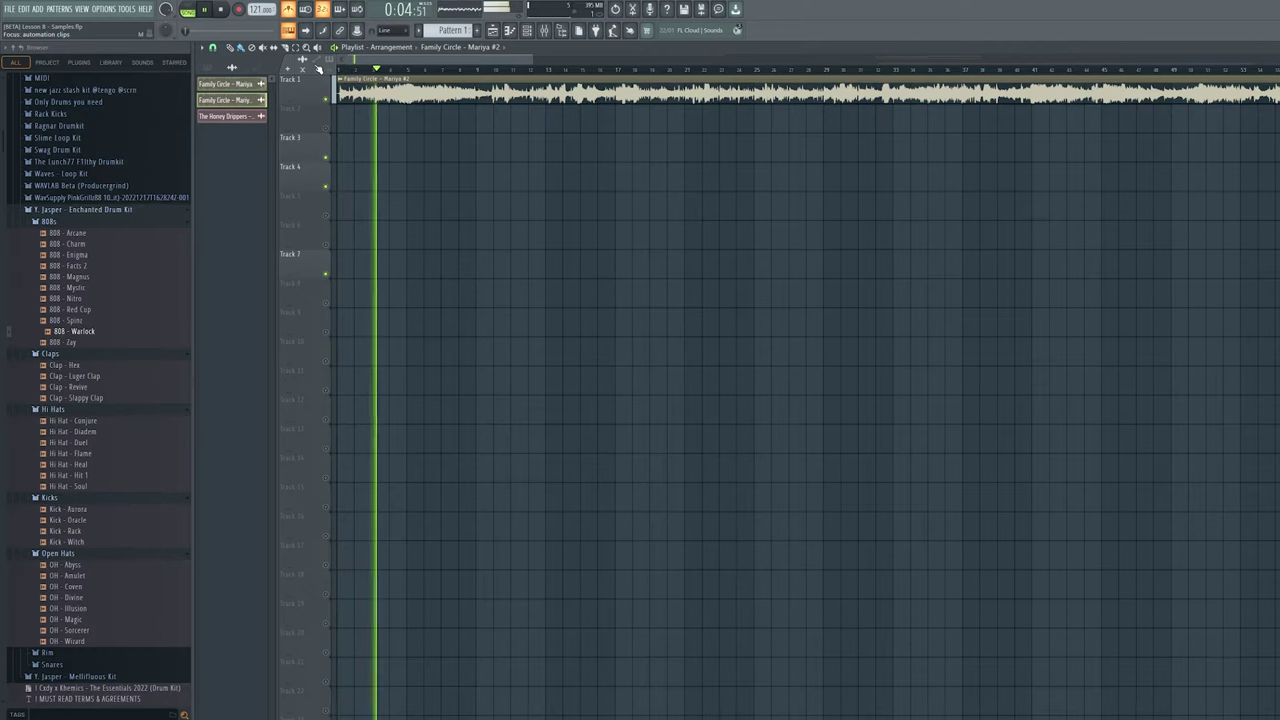
pyautogui.press('space')
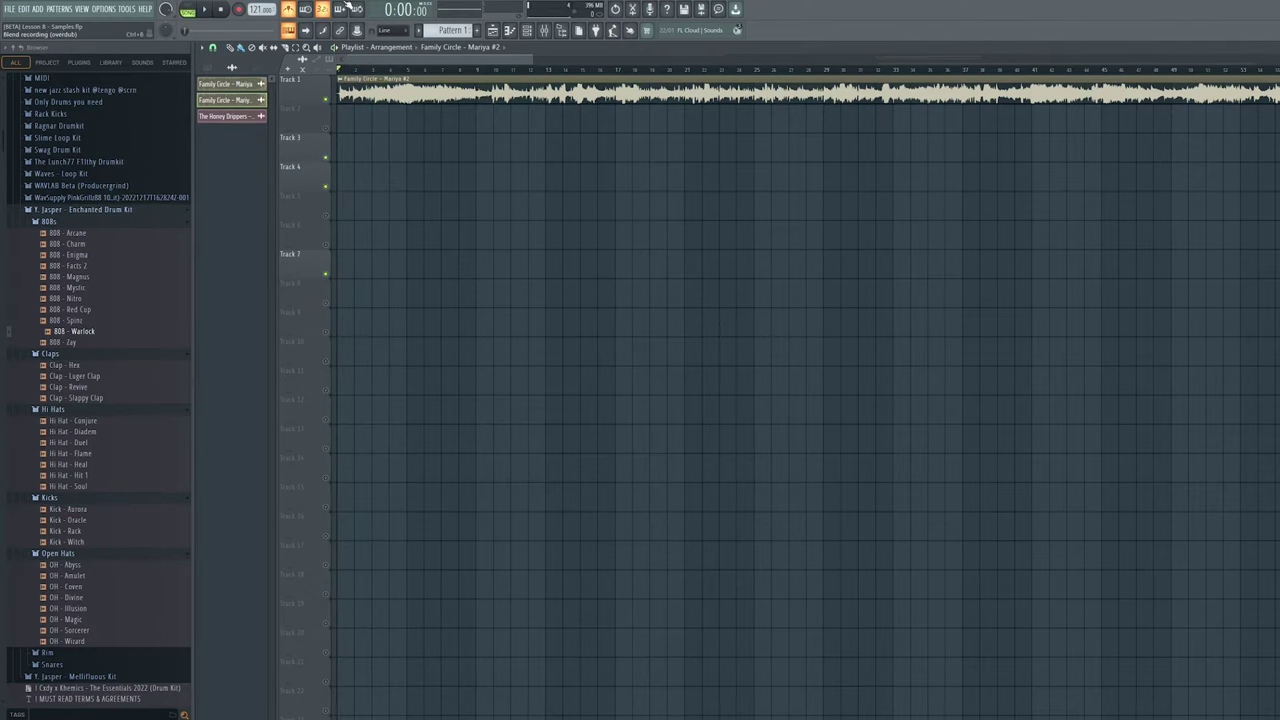
# Move the Family Circle clip on Track 1 to bar 3 and play from there to check sync.
pyautogui.scroll(5, 403, 180)
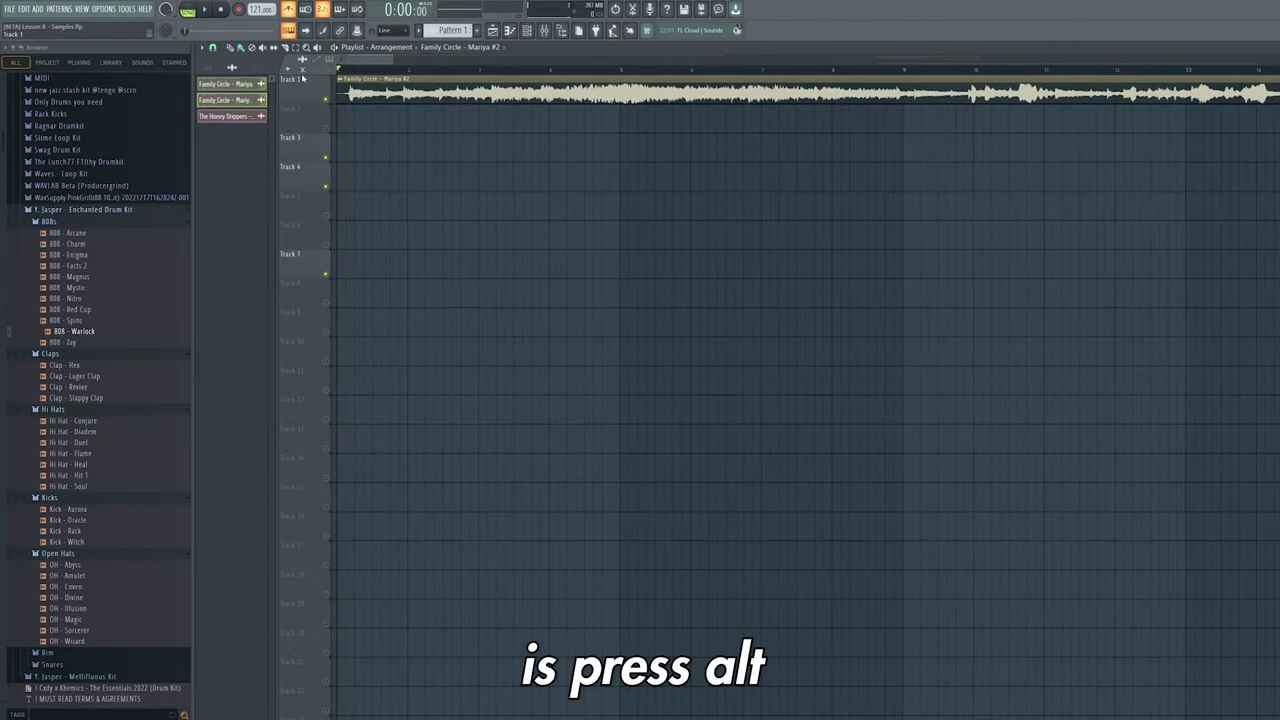
pyautogui.moveTo(392, 91); pyautogui.dragTo(519, 98)
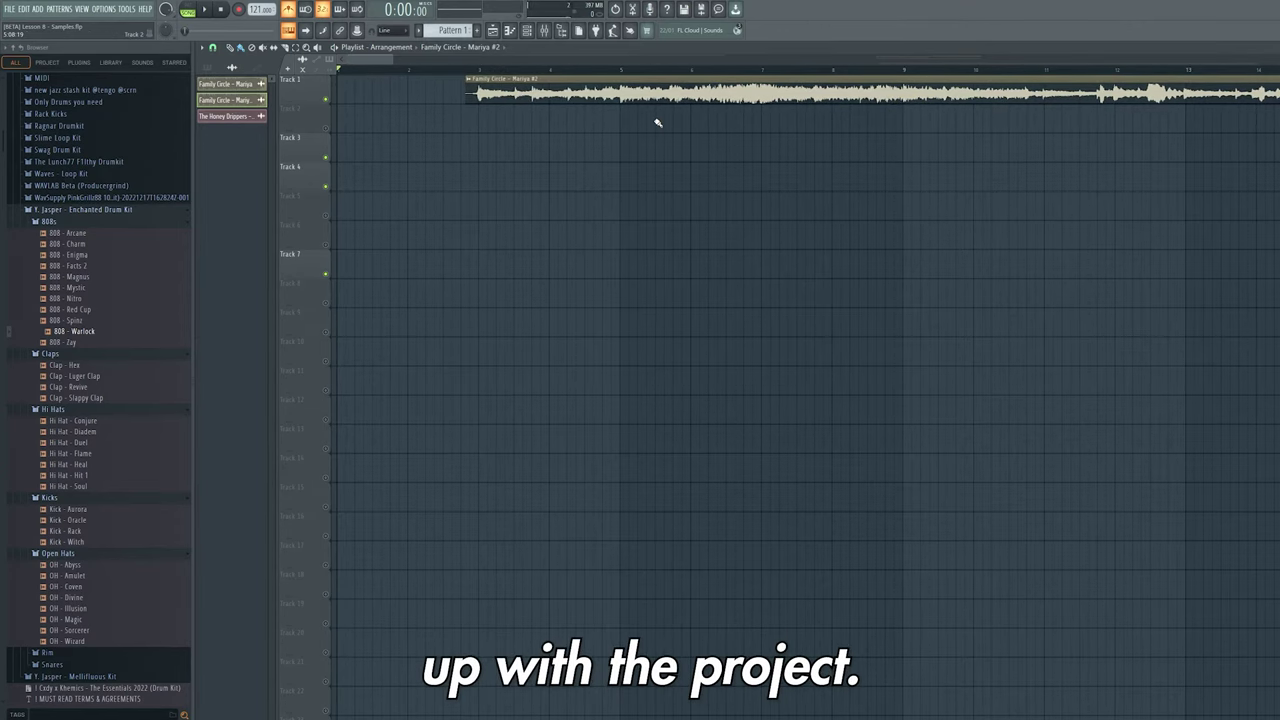
pyautogui.click(483, 70)
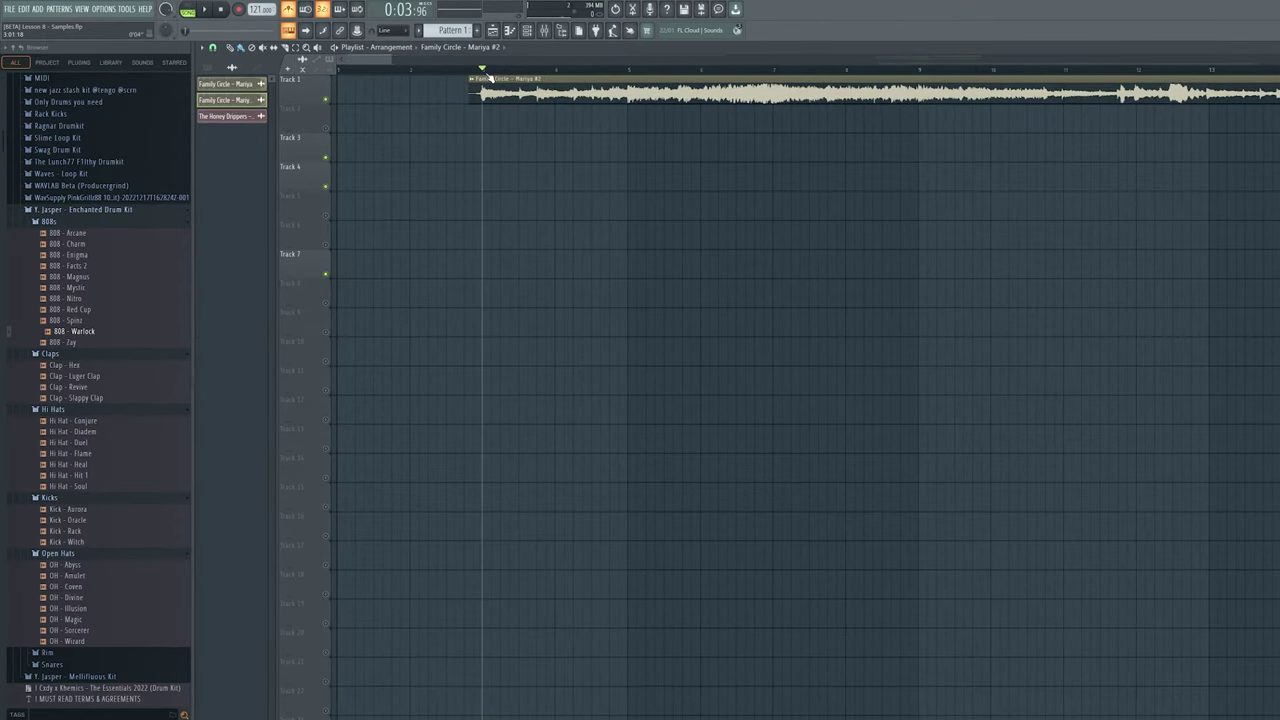
pyautogui.press('space')
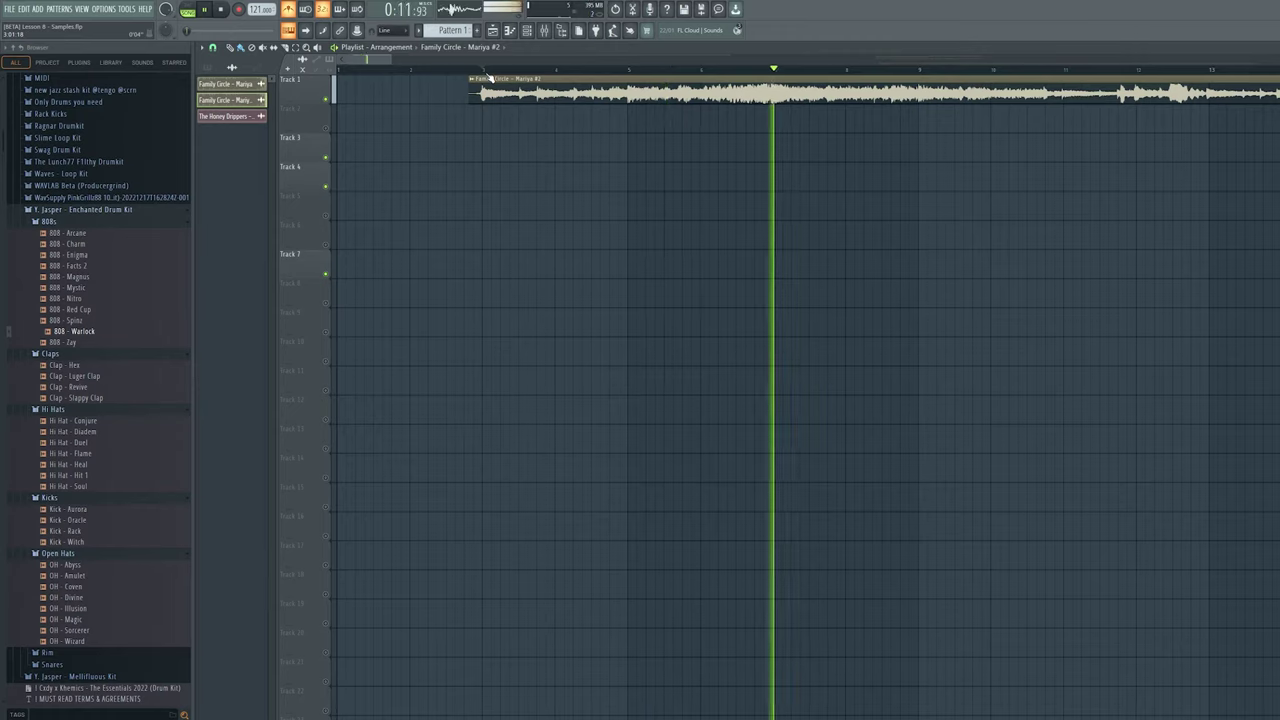
pyautogui.press('space')
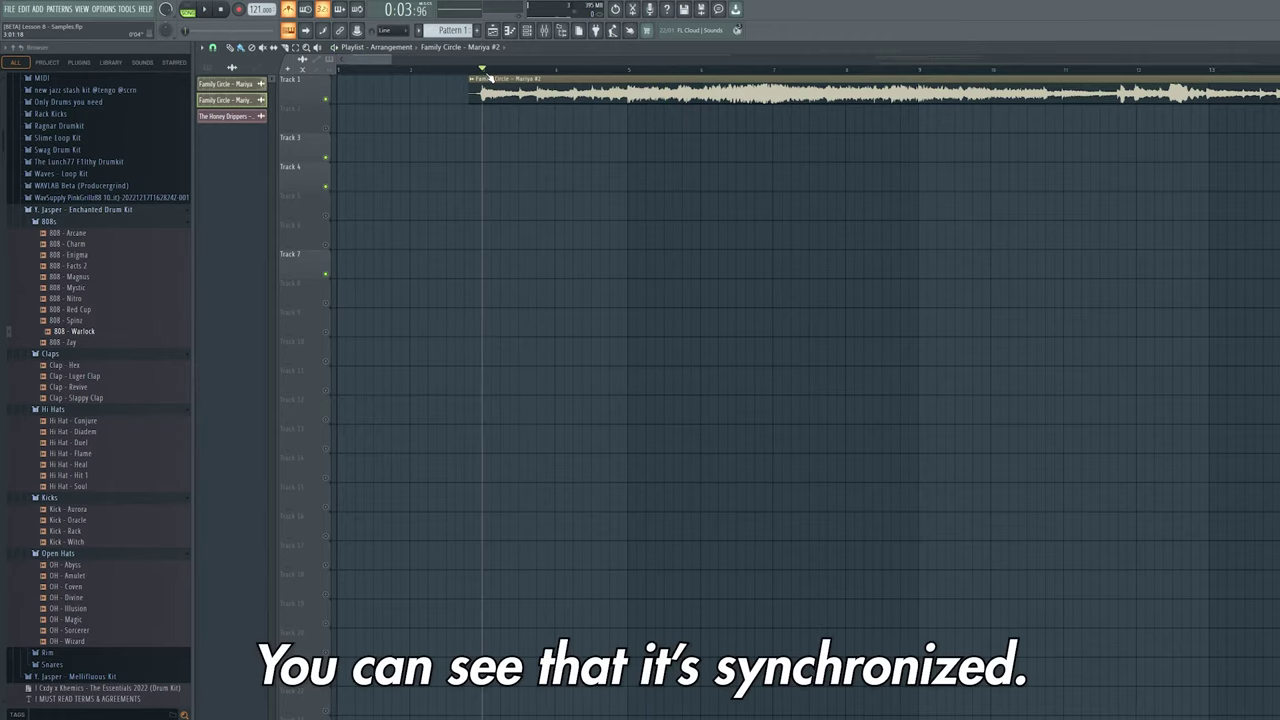
# Pitch the Family Circle sample up six semitones (+600 cents) in its channel settings.
pyautogui.doubleClick(489, 80)
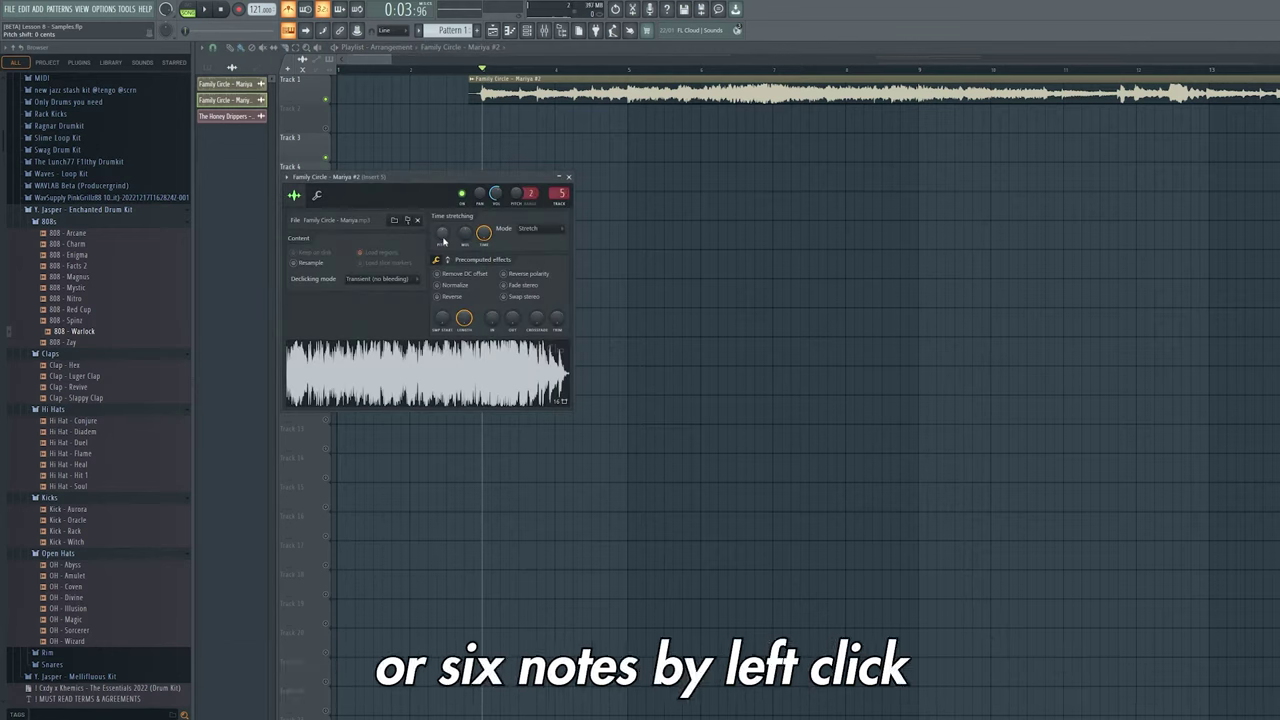
pyautogui.moveTo(442, 232); pyautogui.dragTo(442, 210)
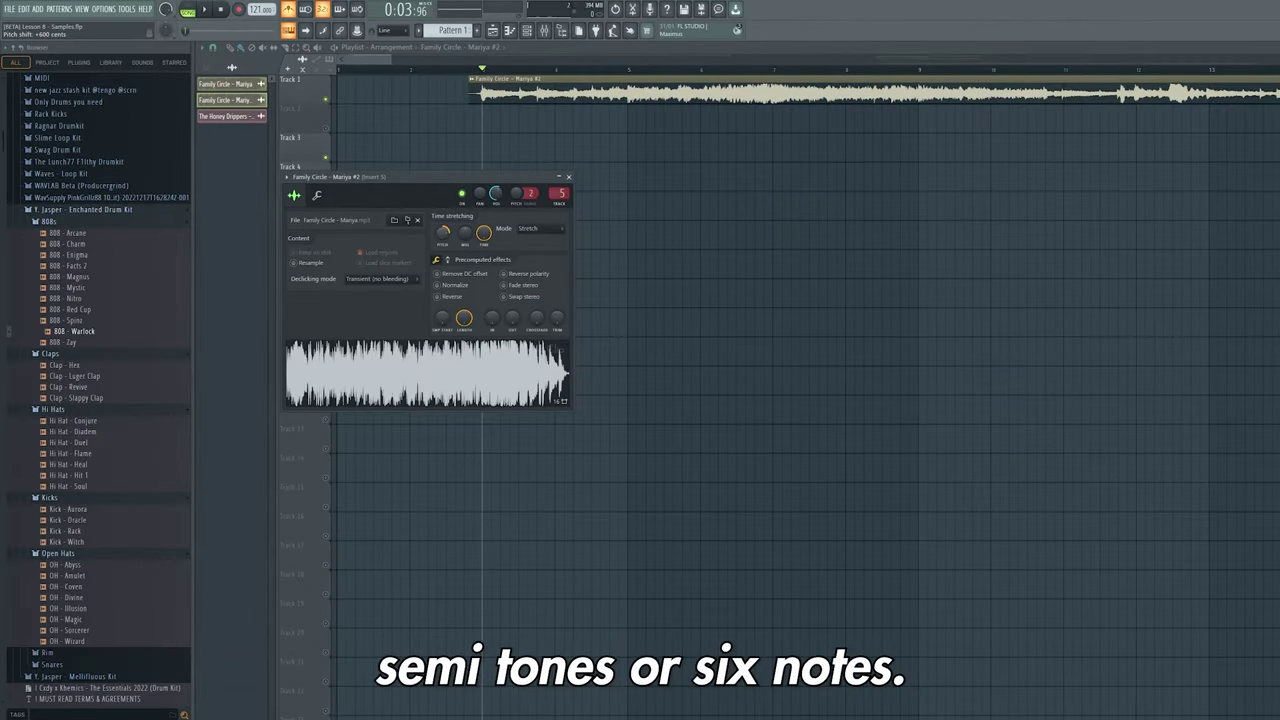
pyautogui.click(569, 176)
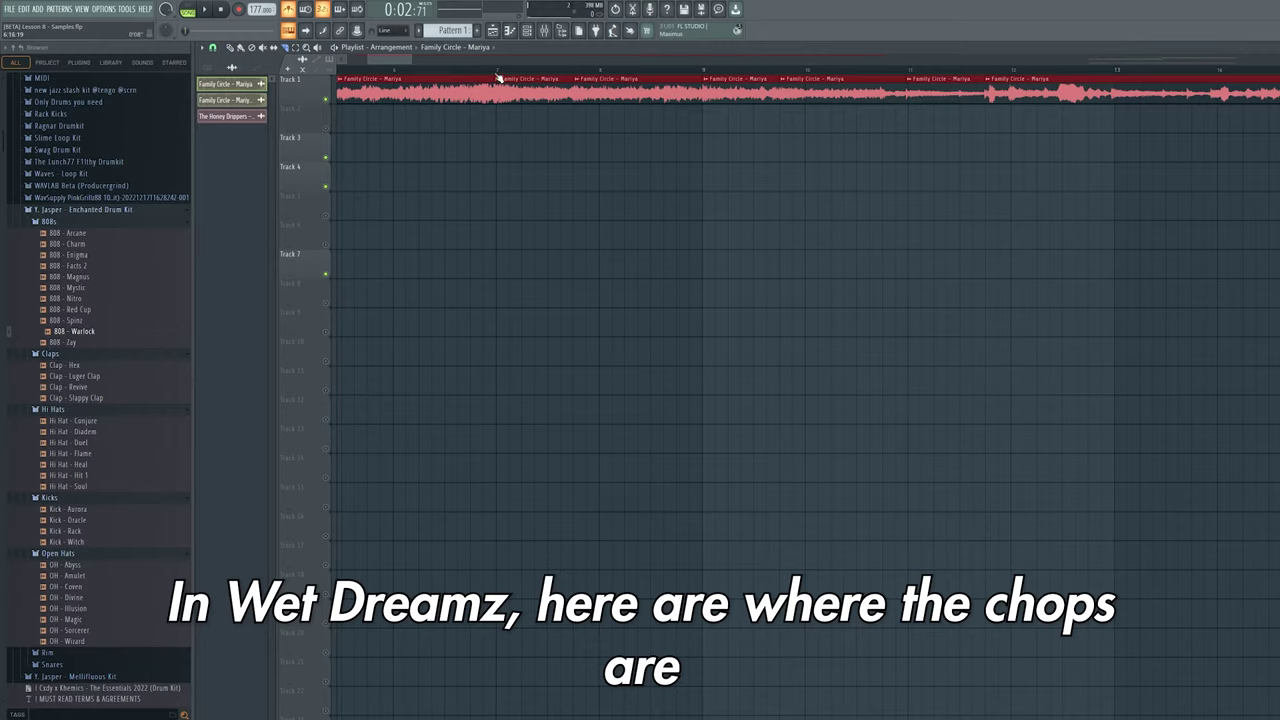
pyautogui.click(498, 78)
pyautogui.press('space')
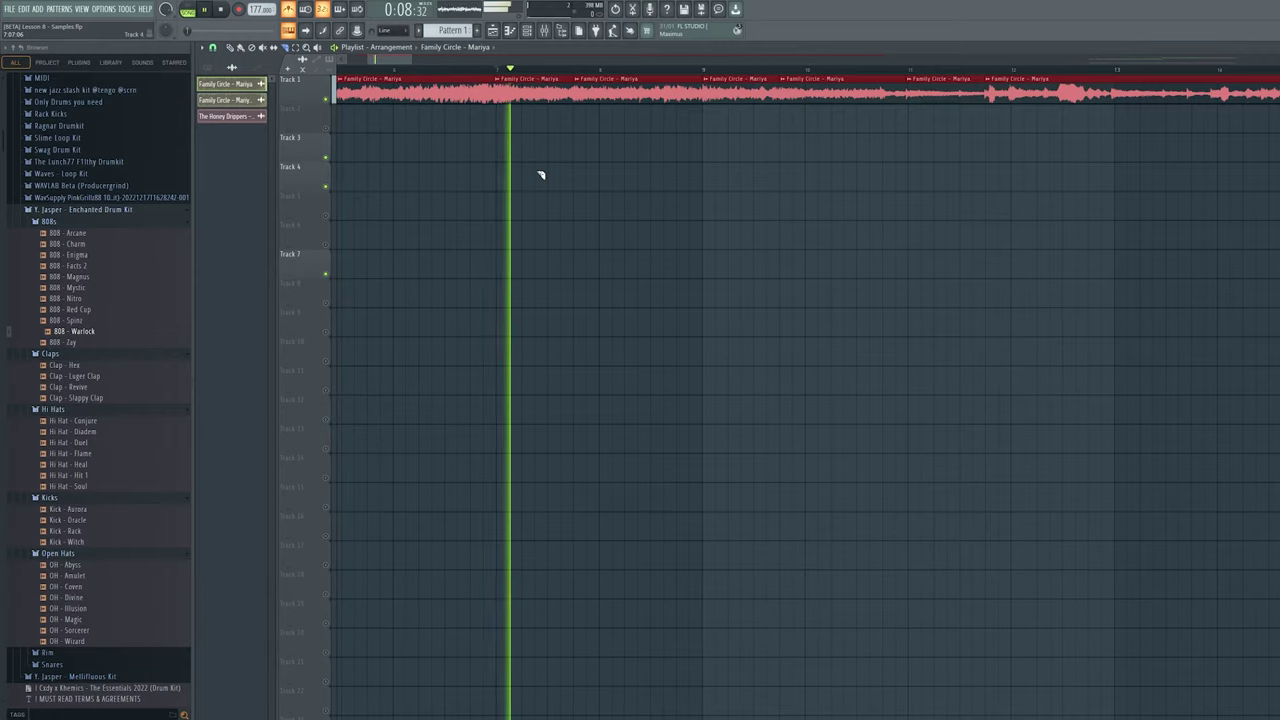
pyautogui.press('space')
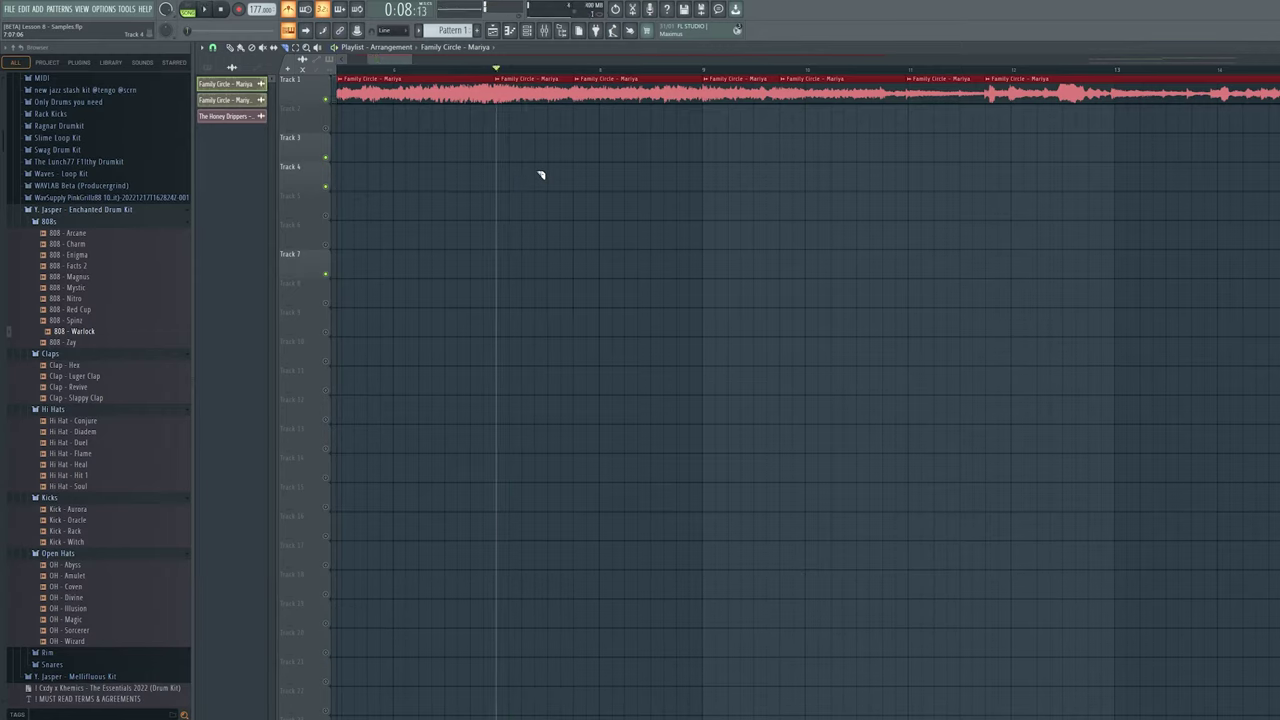
pyautogui.click(577, 78)
pyautogui.press('space')
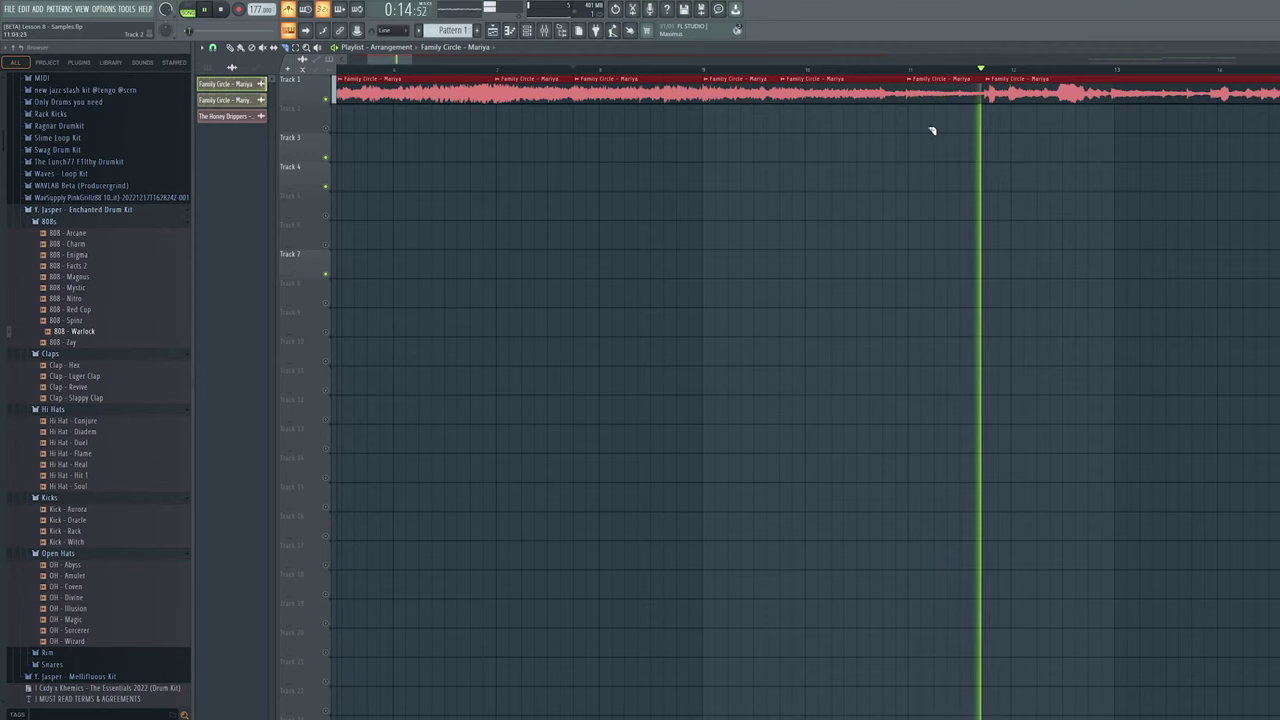
pyautogui.press('space')
pyautogui.moveTo(410, 58); pyautogui.dragTo(509, 82)
pyautogui.click(785, 71)
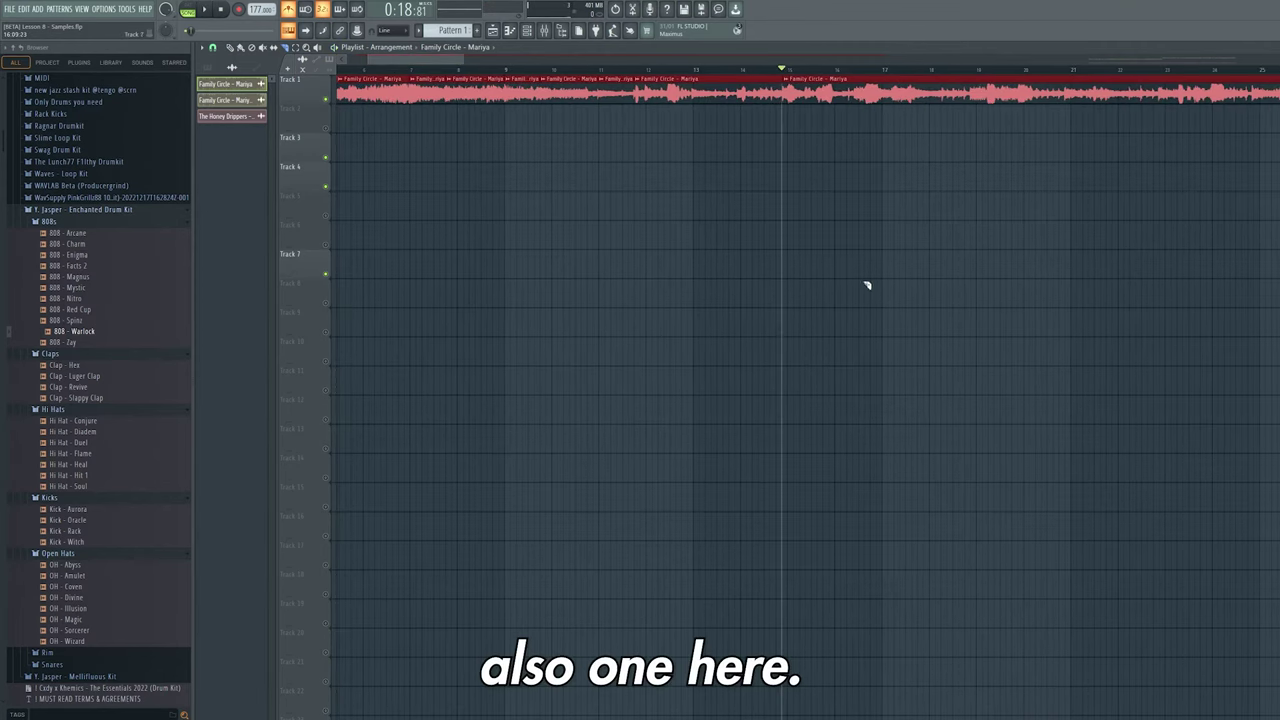
pyautogui.press('space')
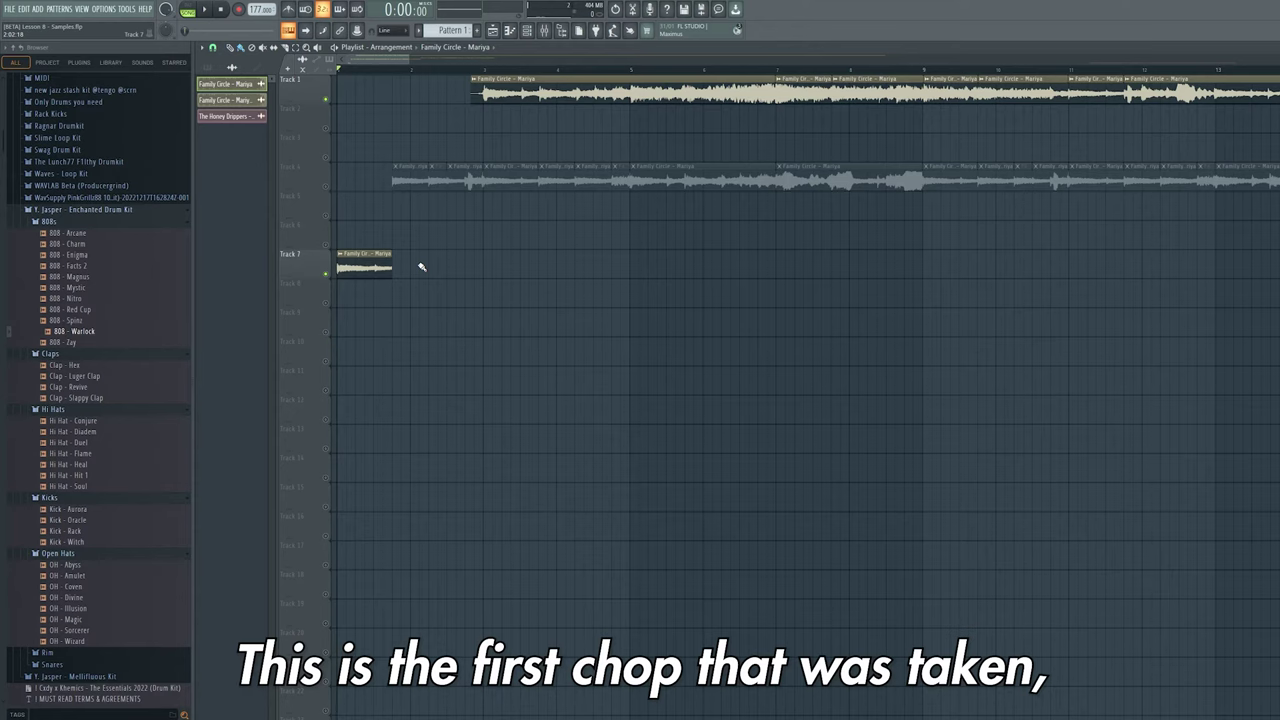
# Audition the first Track 7 chop and a chosen later part of the sample.
pyautogui.press('space')
pyautogui.press('space')
pyautogui.click(1069, 69)
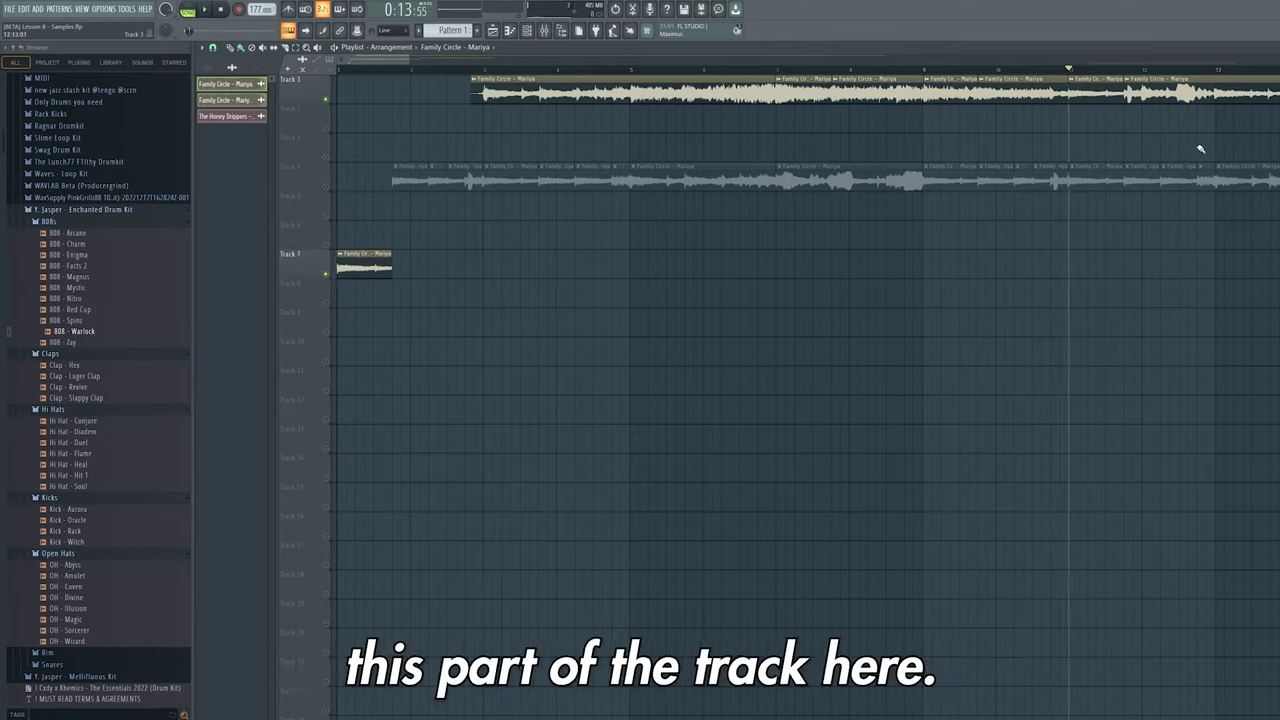
pyautogui.press('space')
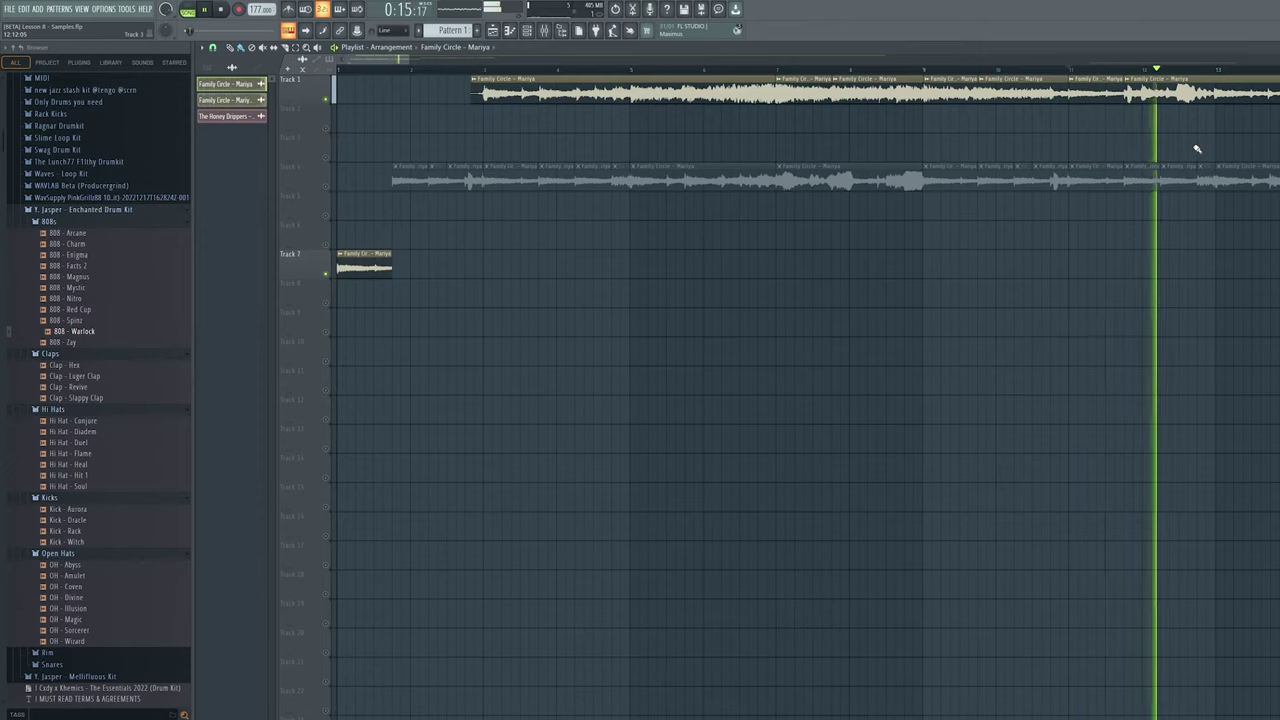
pyautogui.press('space')
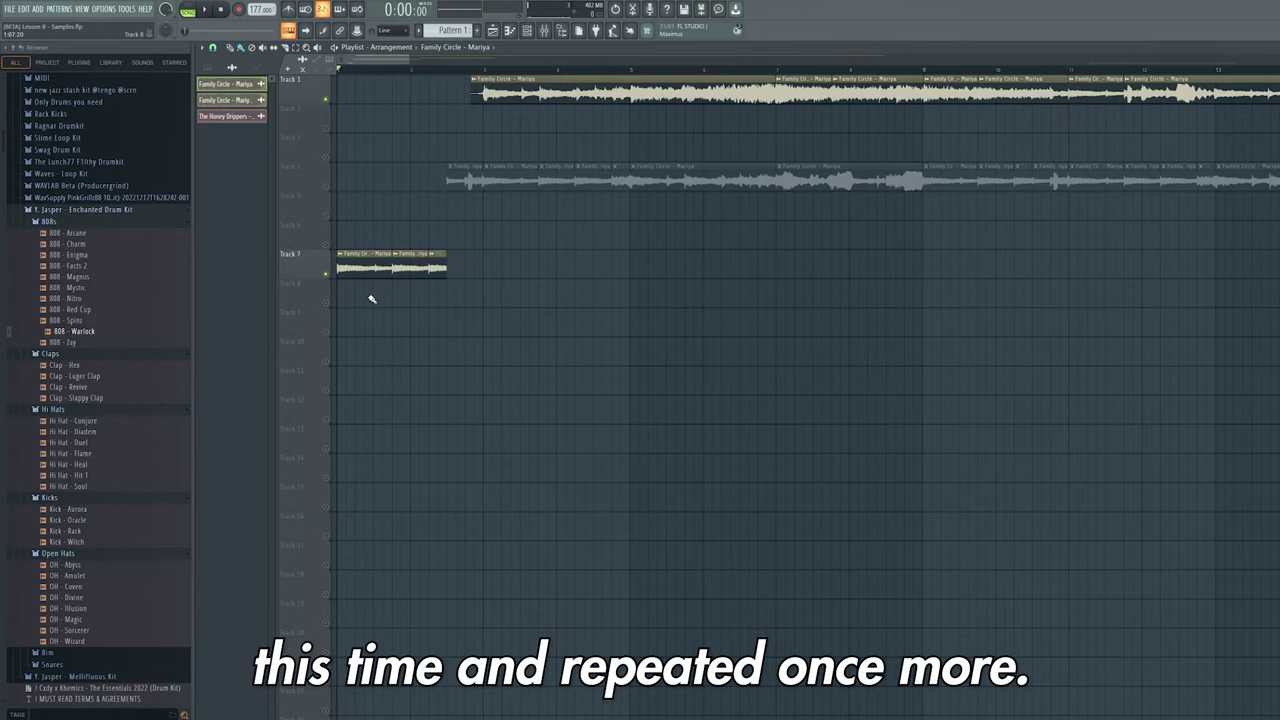
# Play the Track 7 chops, then mute Track 1 to hear them alone.
pyautogui.press('space')
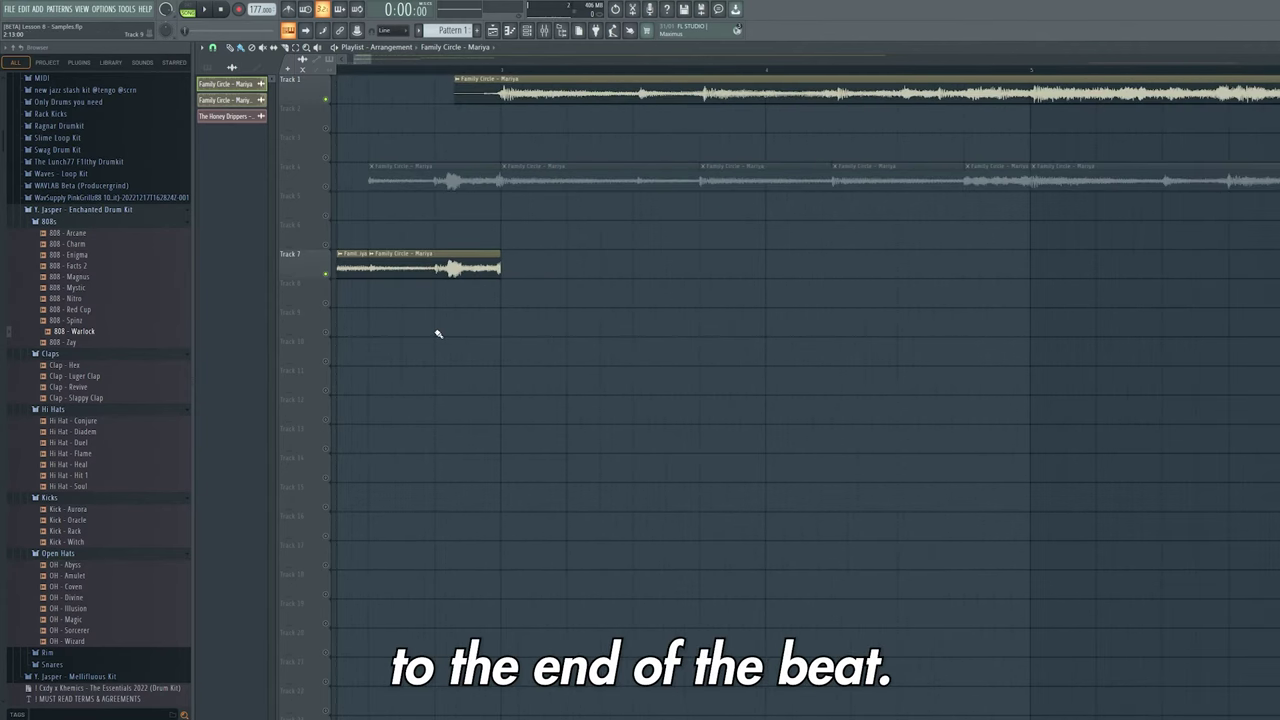
pyautogui.click(327, 101)
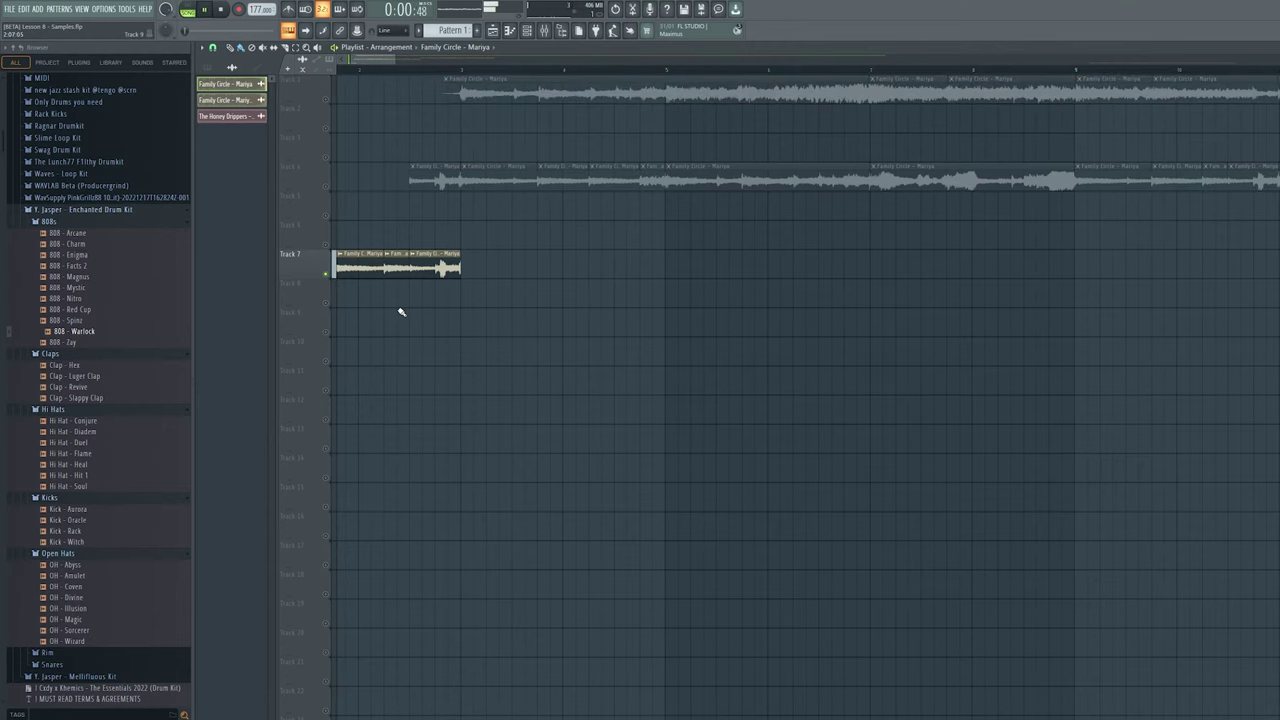
pyautogui.press('space')
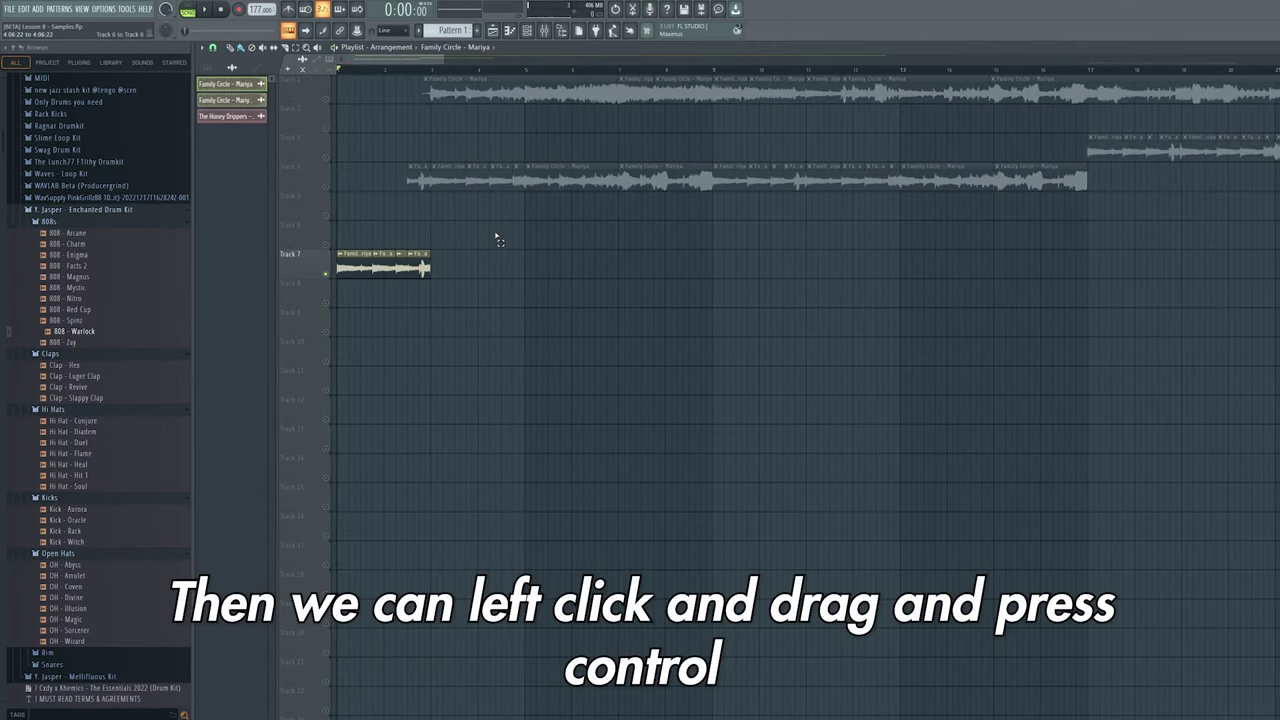
# Duplicate the Track 7 chops, play the first four bars, then delete and trim the final chop.
pyautogui.moveTo(494, 220); pyautogui.dragTo(307, 285)
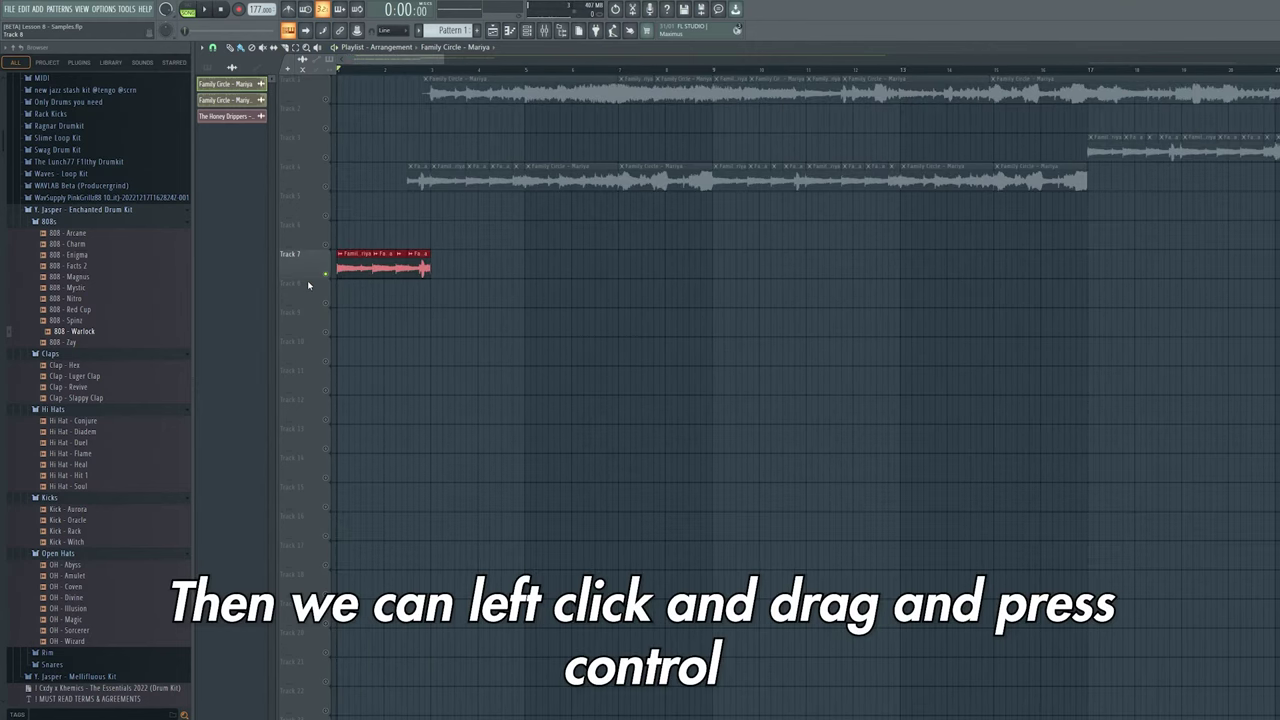
pyautogui.hotkey('ctrl', 'b')
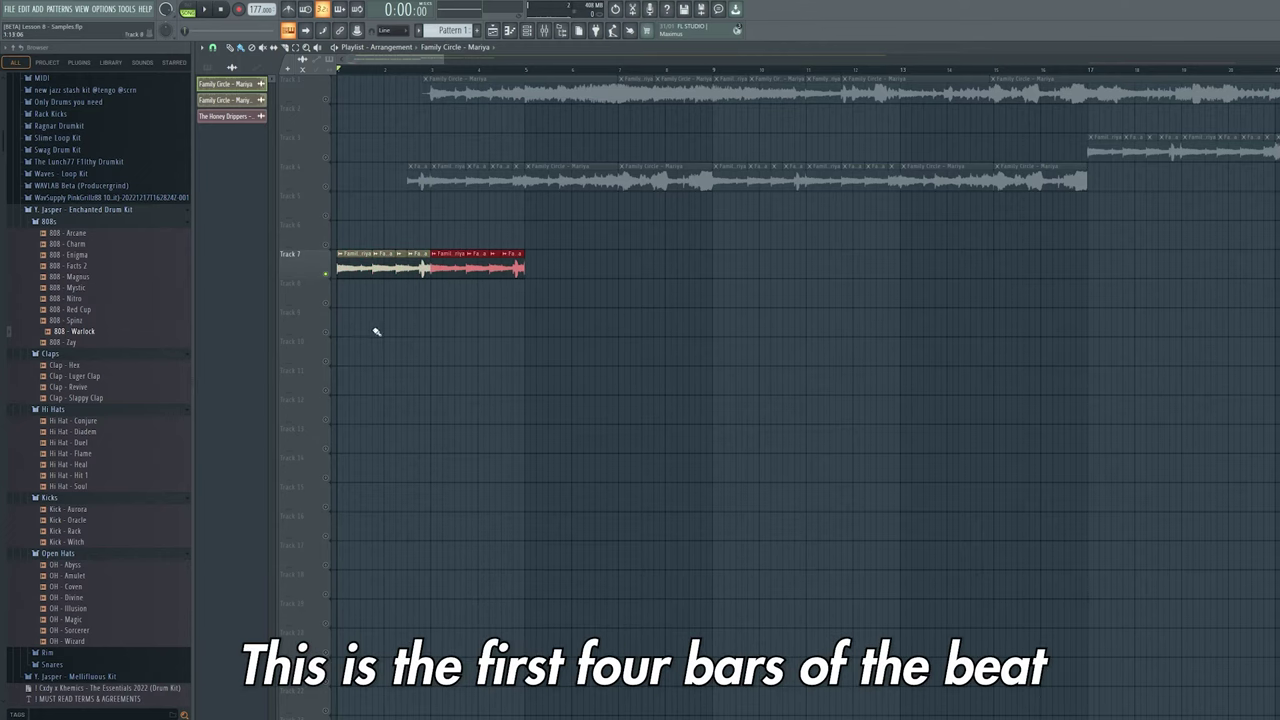
pyautogui.press('space')
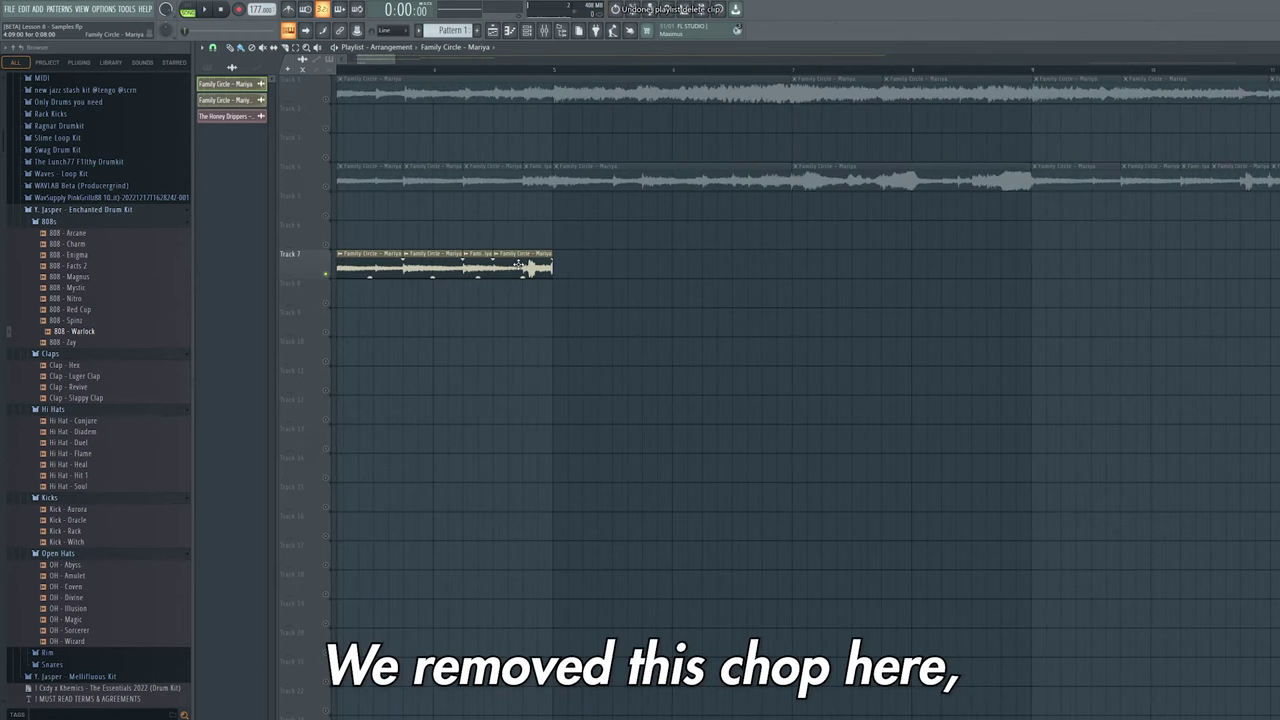
pyautogui.rightClick(517, 266)
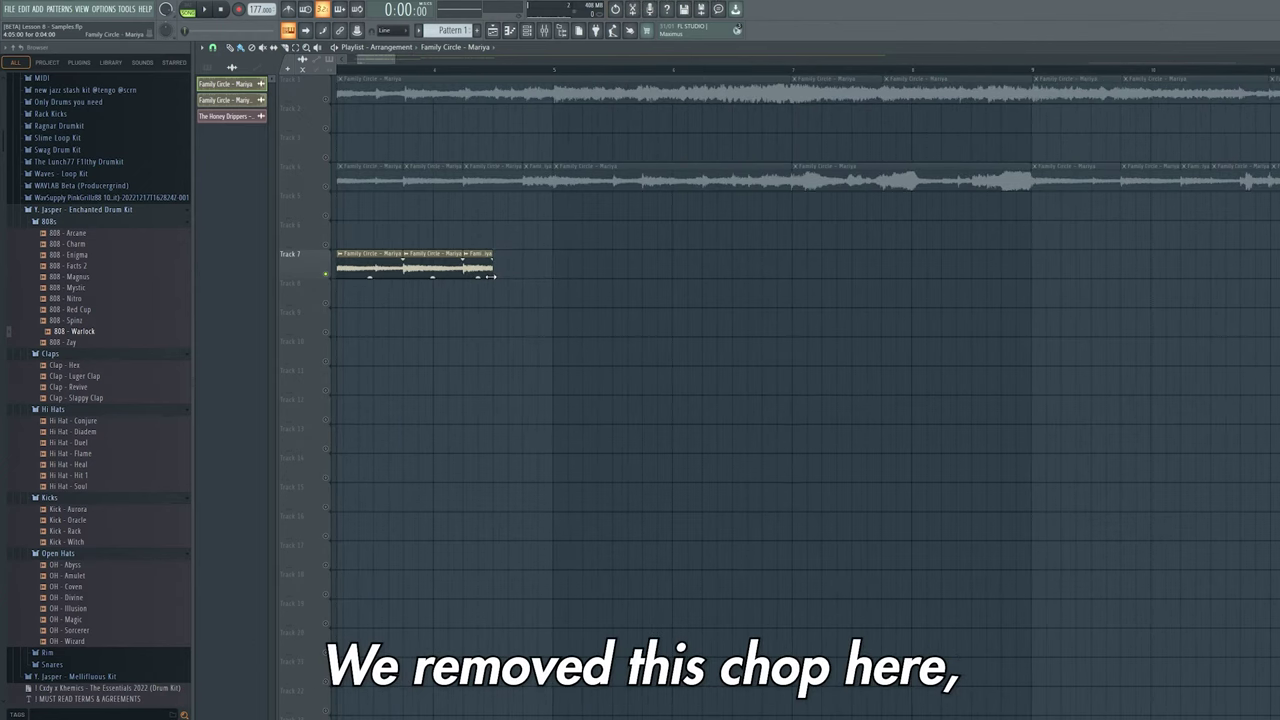
pyautogui.moveTo(494, 268); pyautogui.dragTo(503, 275)
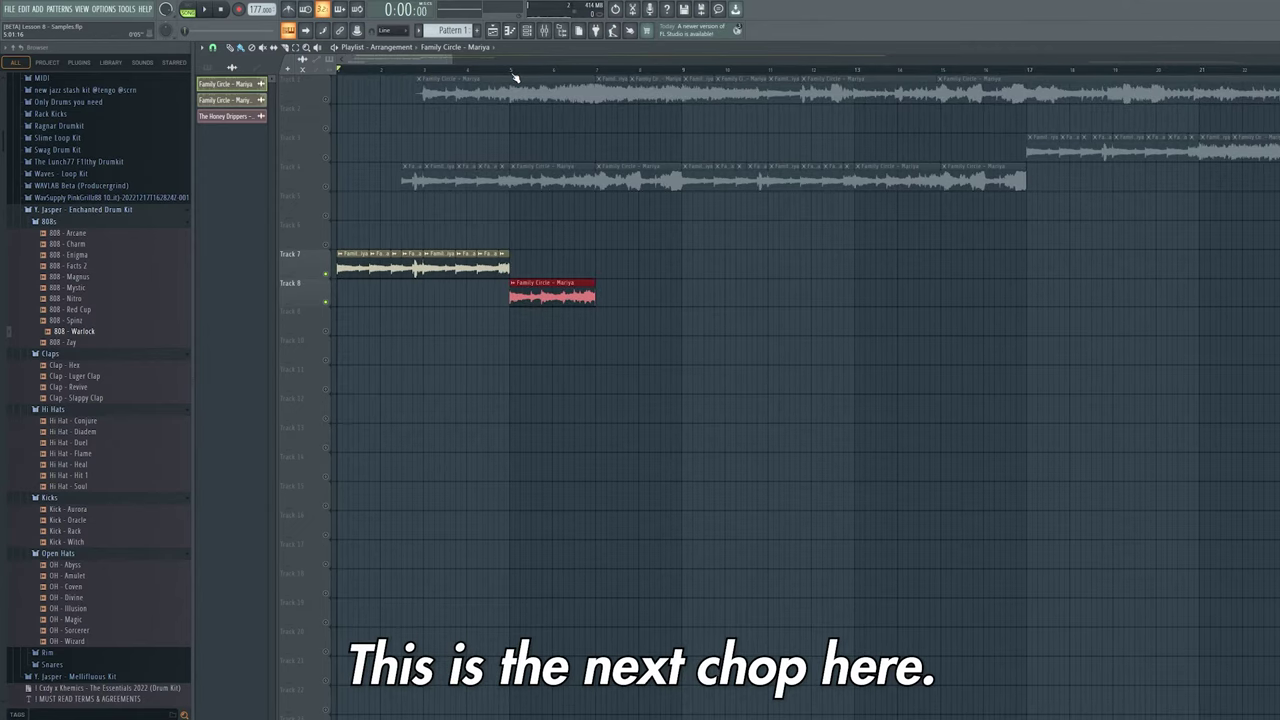
# Audition from bar 5, then place a Family Circle - Mariya chop on Track 8 after Track 7's.
pyautogui.click(514, 73)
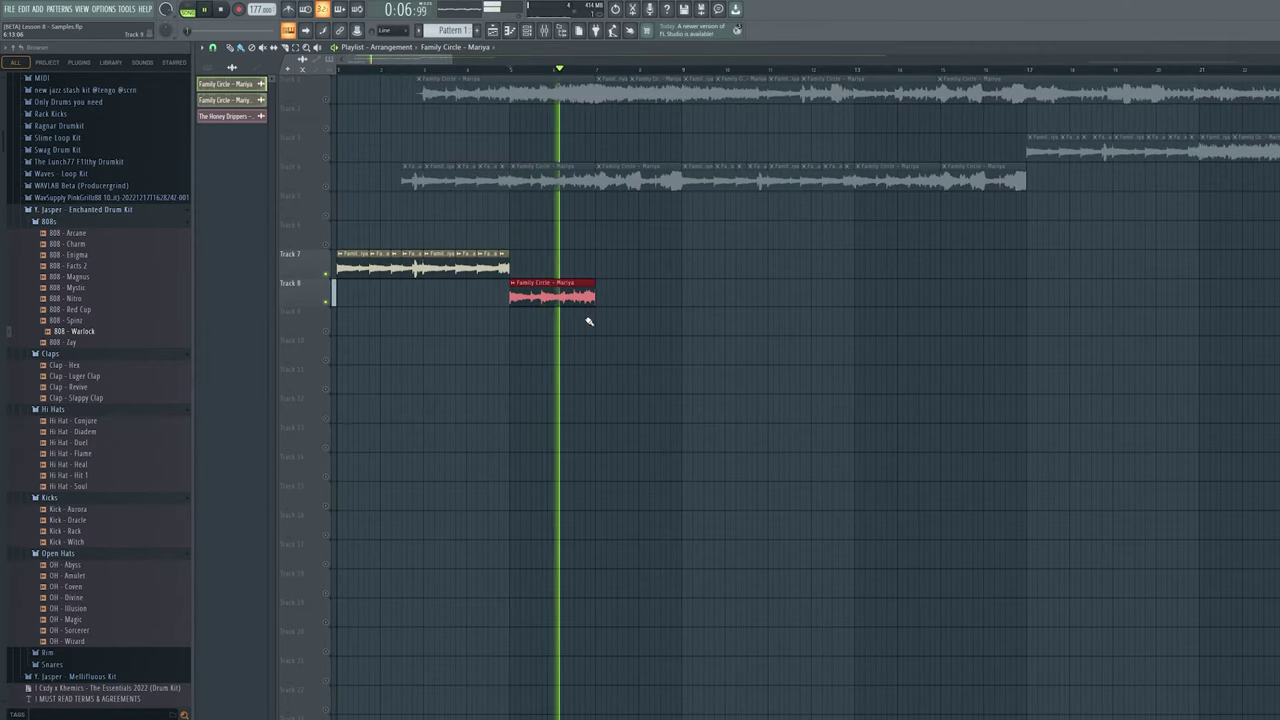
pyautogui.press('space')
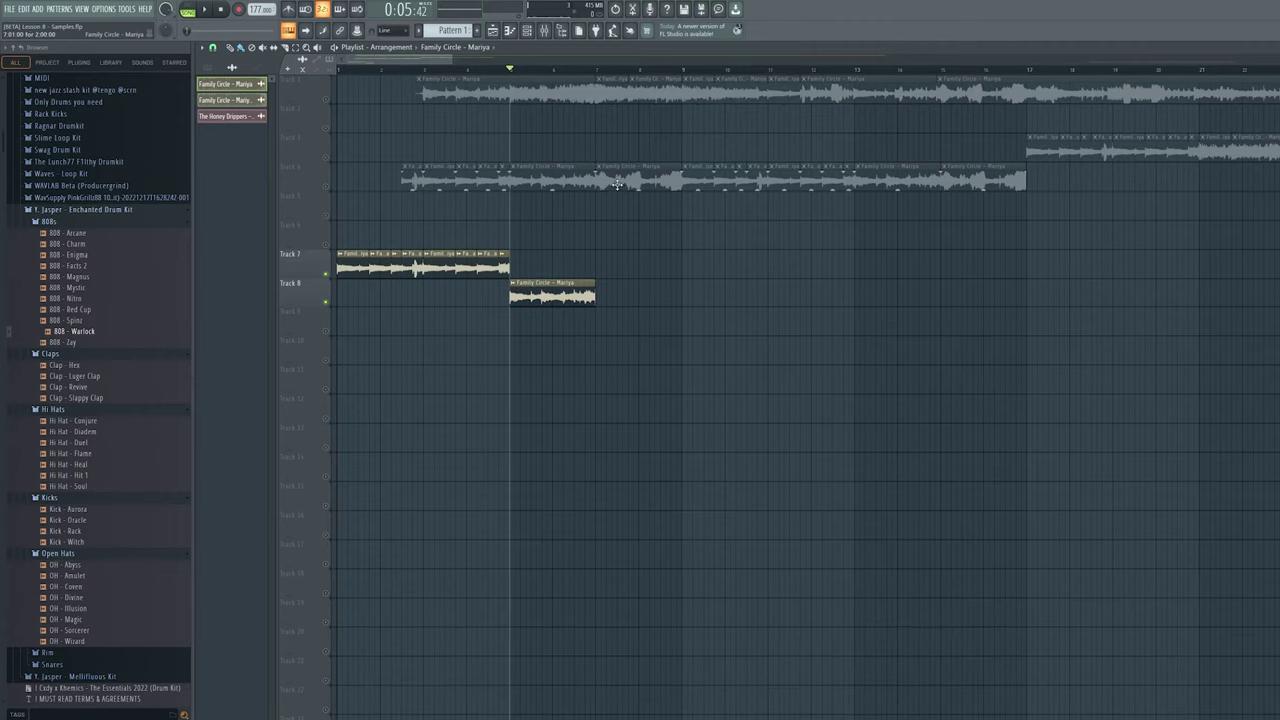
pyautogui.click(597, 323)
pyautogui.moveTo(614, 299); pyautogui.dragTo(614, 289)
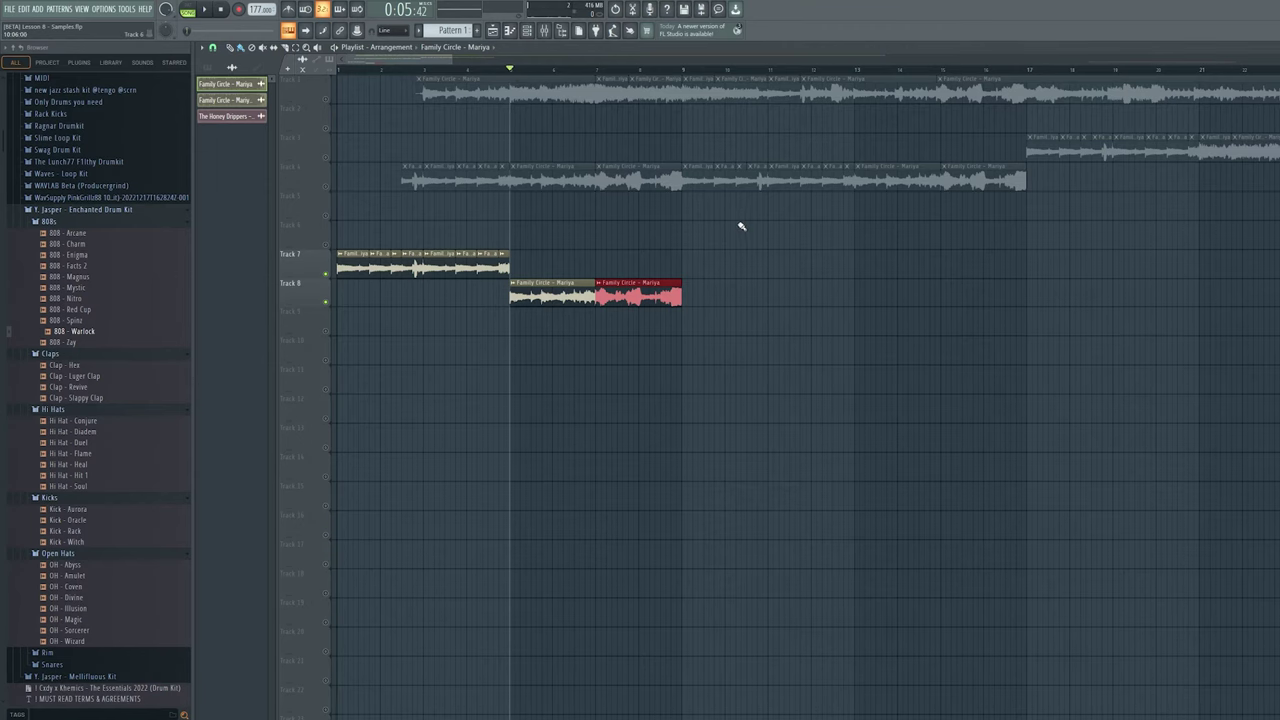
# Duplicate the Track 7 and Track 8 clips to the right and deselect them.
pyautogui.moveTo(714, 220); pyautogui.dragTo(157, 400)
pyautogui.hotkey('ctrl', 'b')
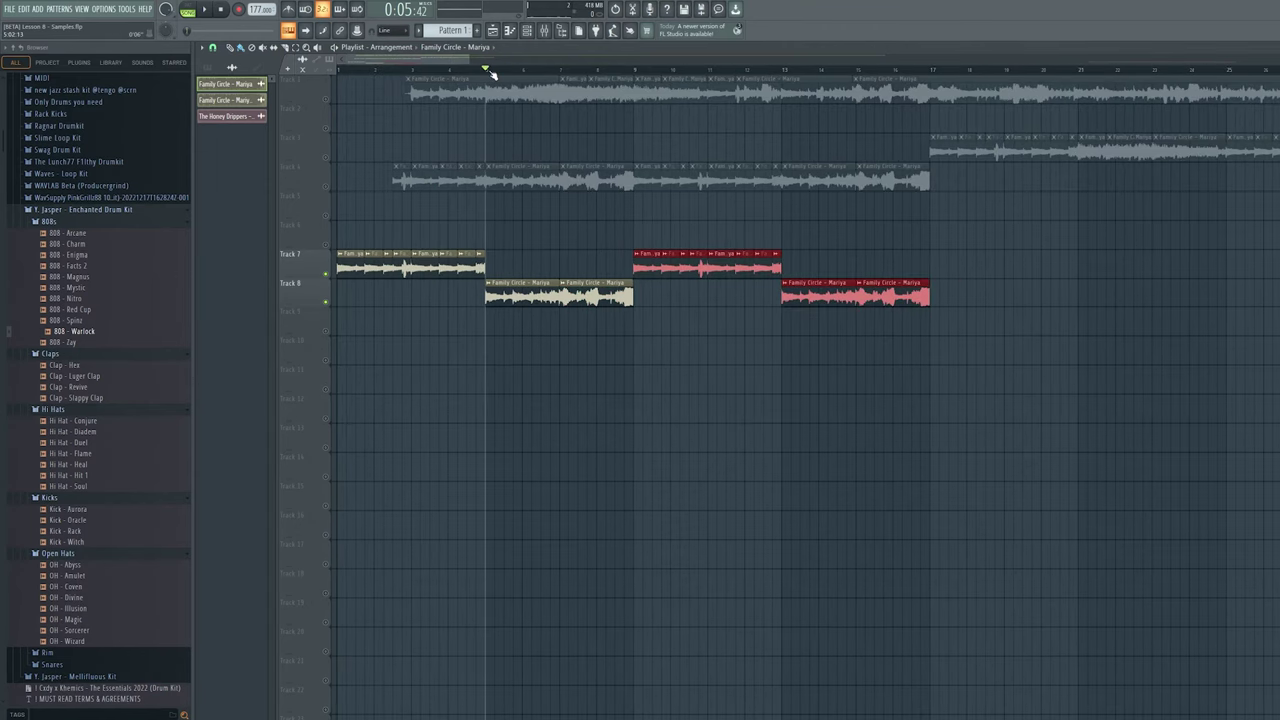
pyautogui.press('space')
pyautogui.press('space')
pyautogui.click(700, 418)
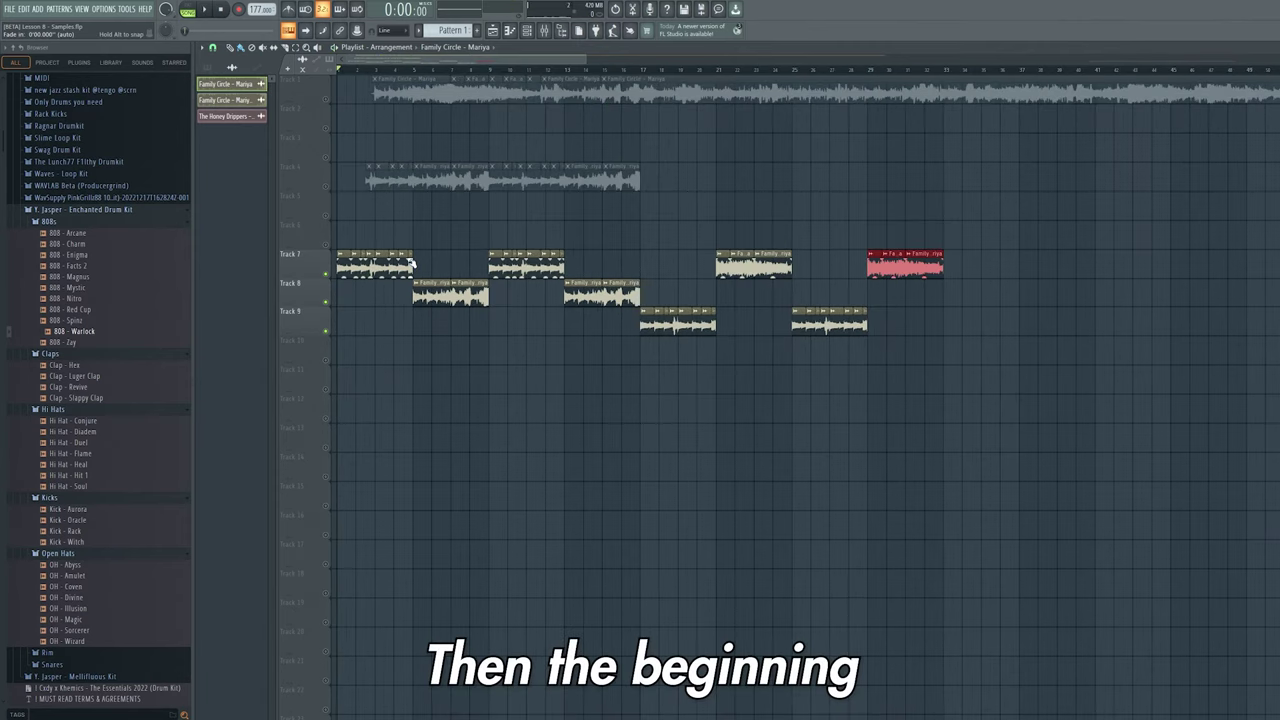
# Select the first Track 7 and 8 chops and the bar-21 clip, then play from bar 17.
pyautogui.moveTo(416, 224); pyautogui.dragTo(325, 288)
pyautogui.moveTo(416, 222); pyautogui.dragTo(336, 284)
pyautogui.moveTo(478, 336); pyautogui.dragTo(430, 292)
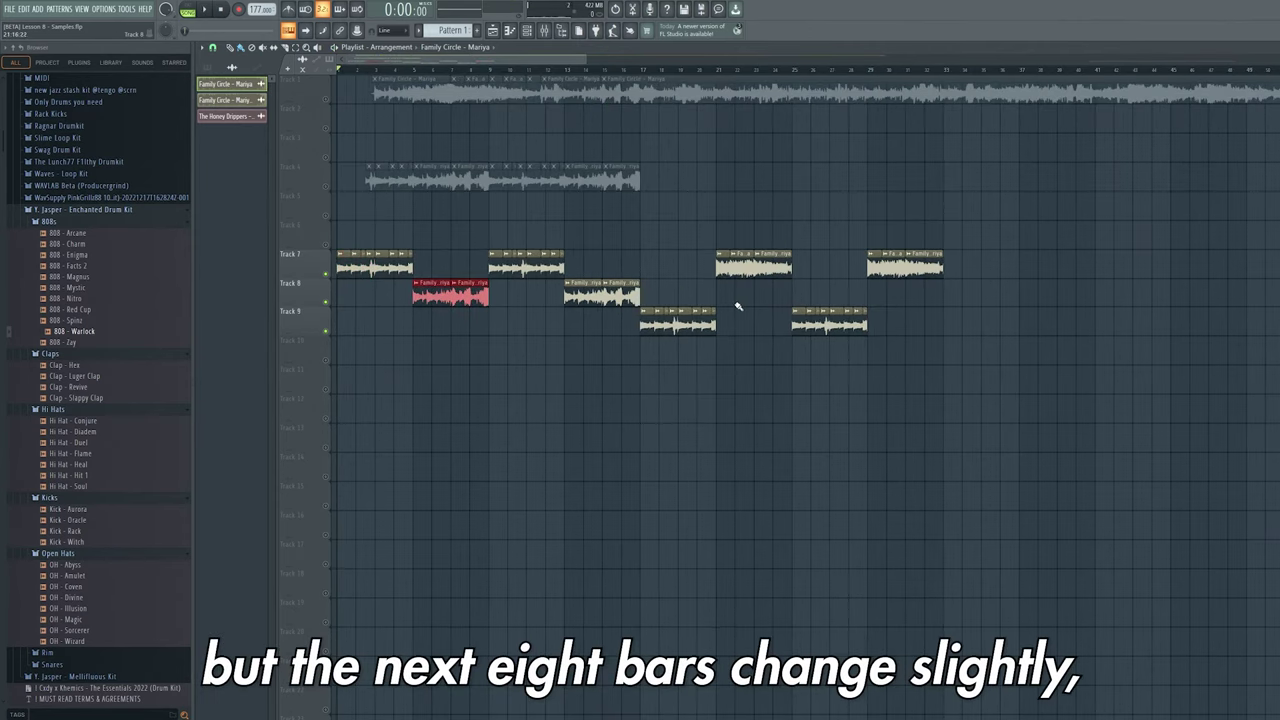
pyautogui.moveTo(798, 221); pyautogui.dragTo(716, 278)
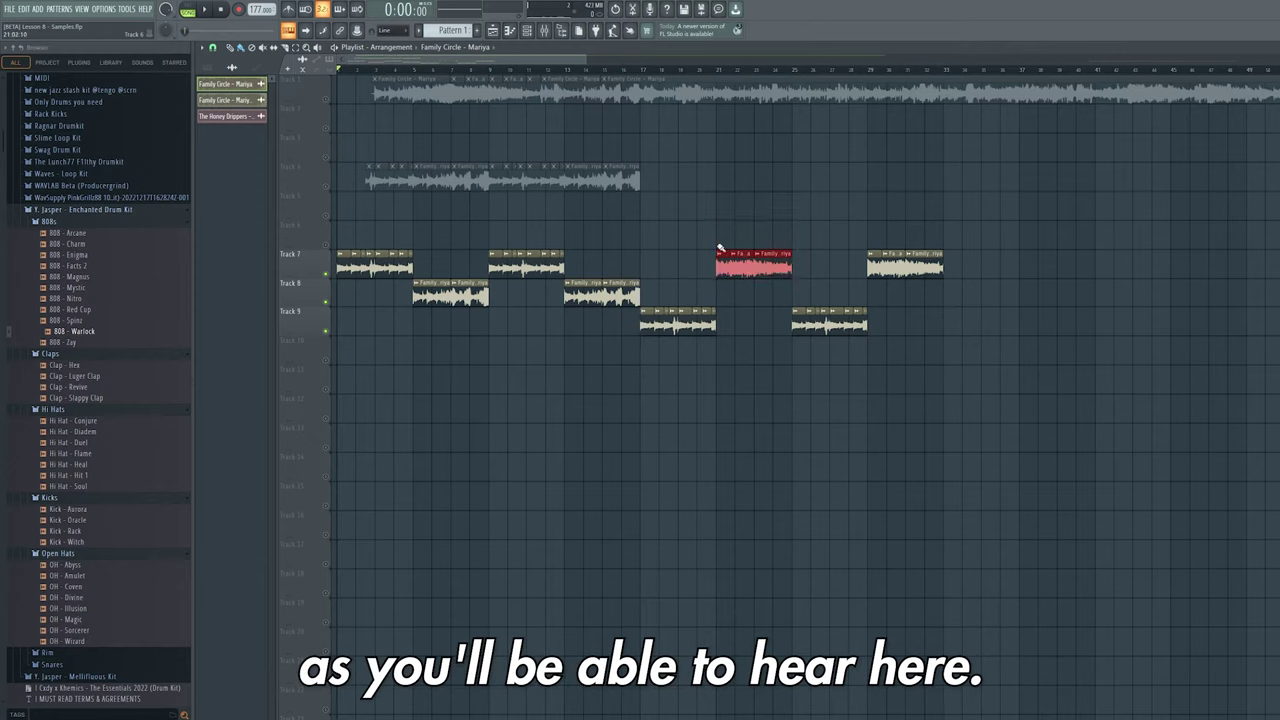
pyautogui.click(644, 77)
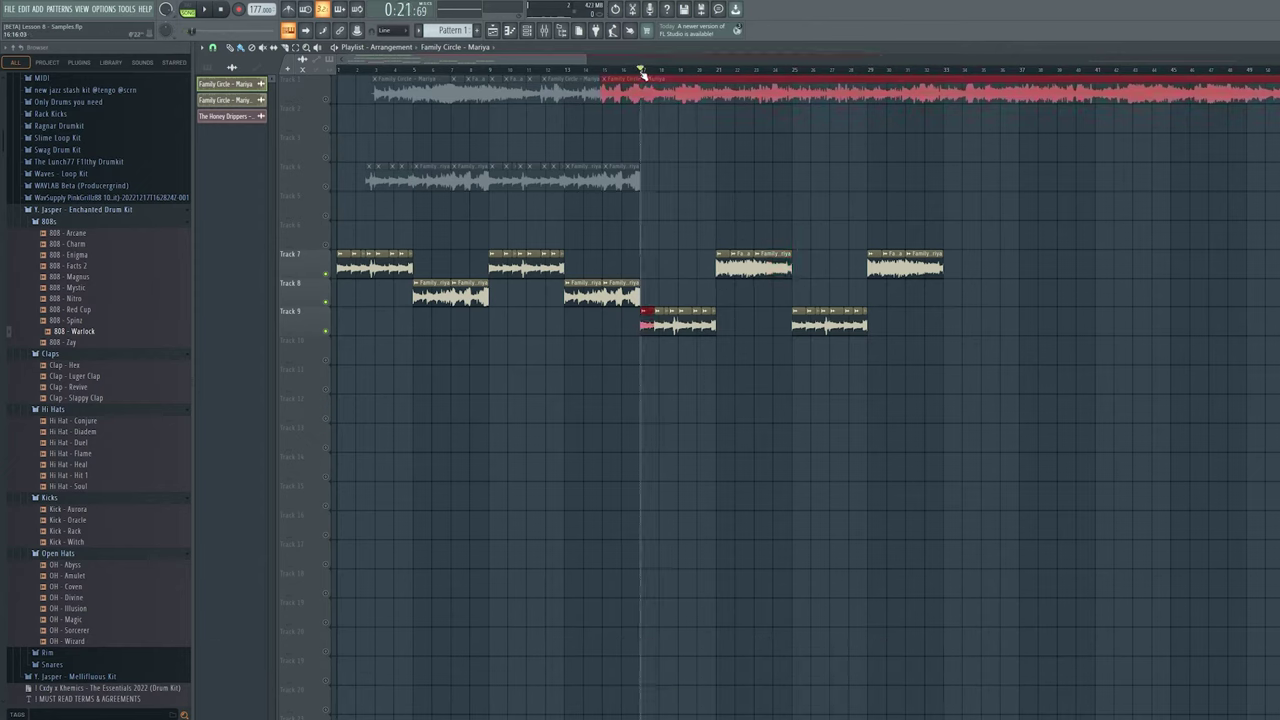
pyautogui.press('space')
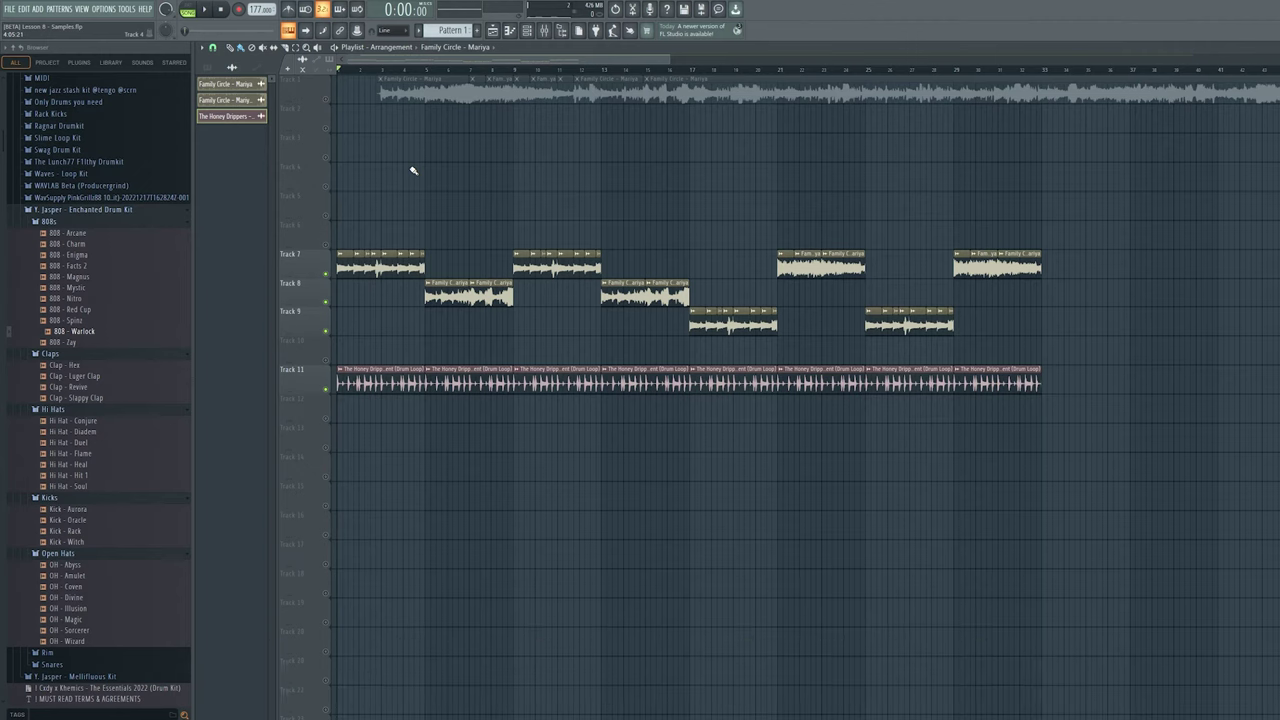
pyautogui.press('space')
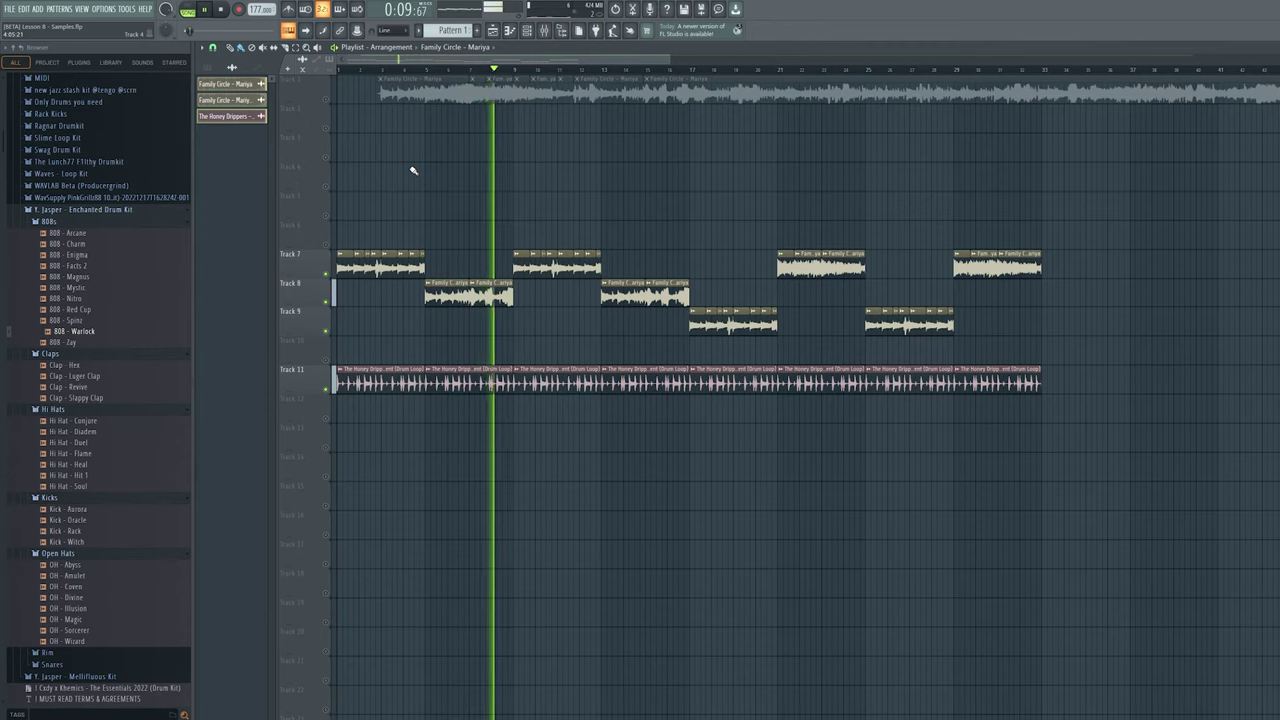
pyautogui.press('space')
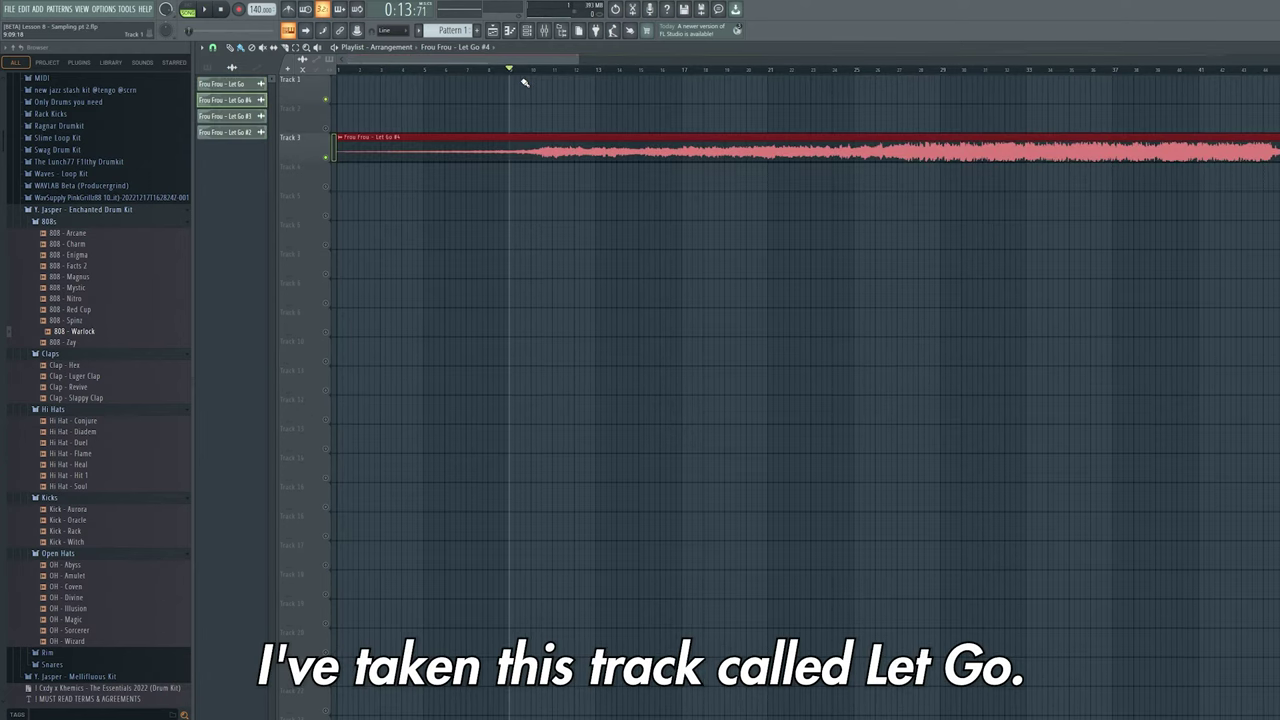
# Play the Frou Frou - Let Go sample from bar 9 twice, then stop playback.
pyautogui.press('space')
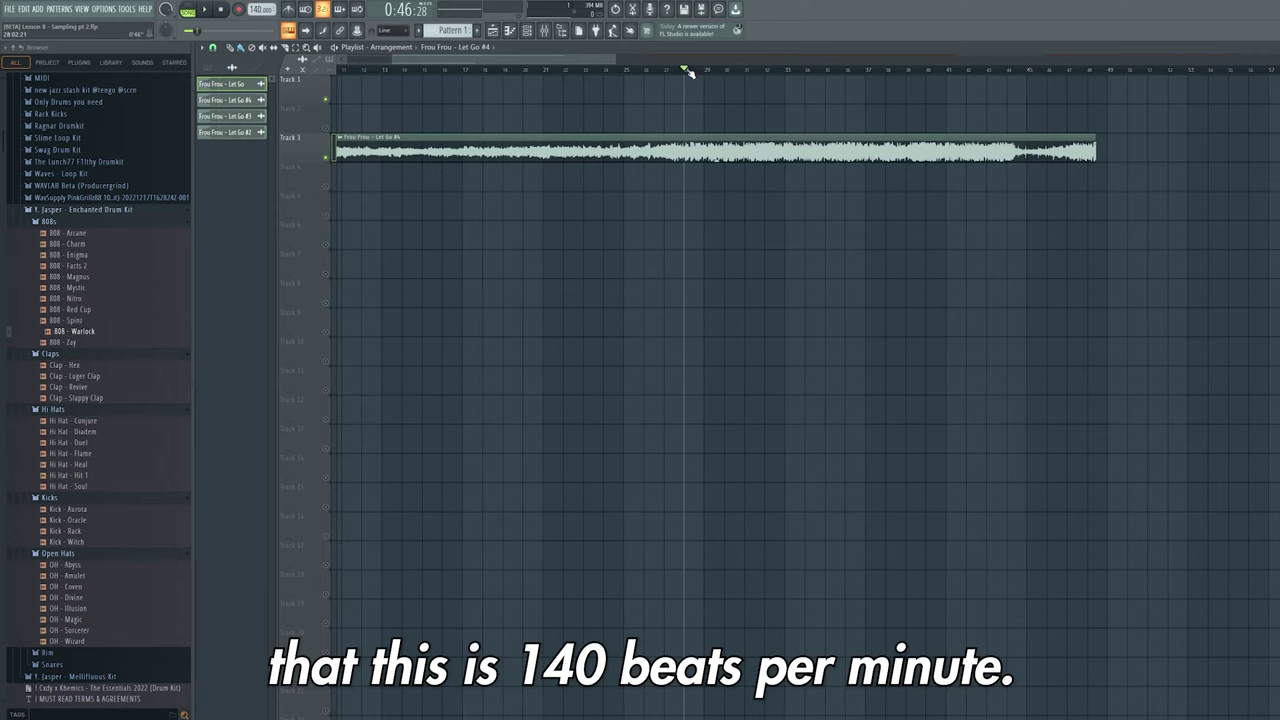
pyautogui.press('space')
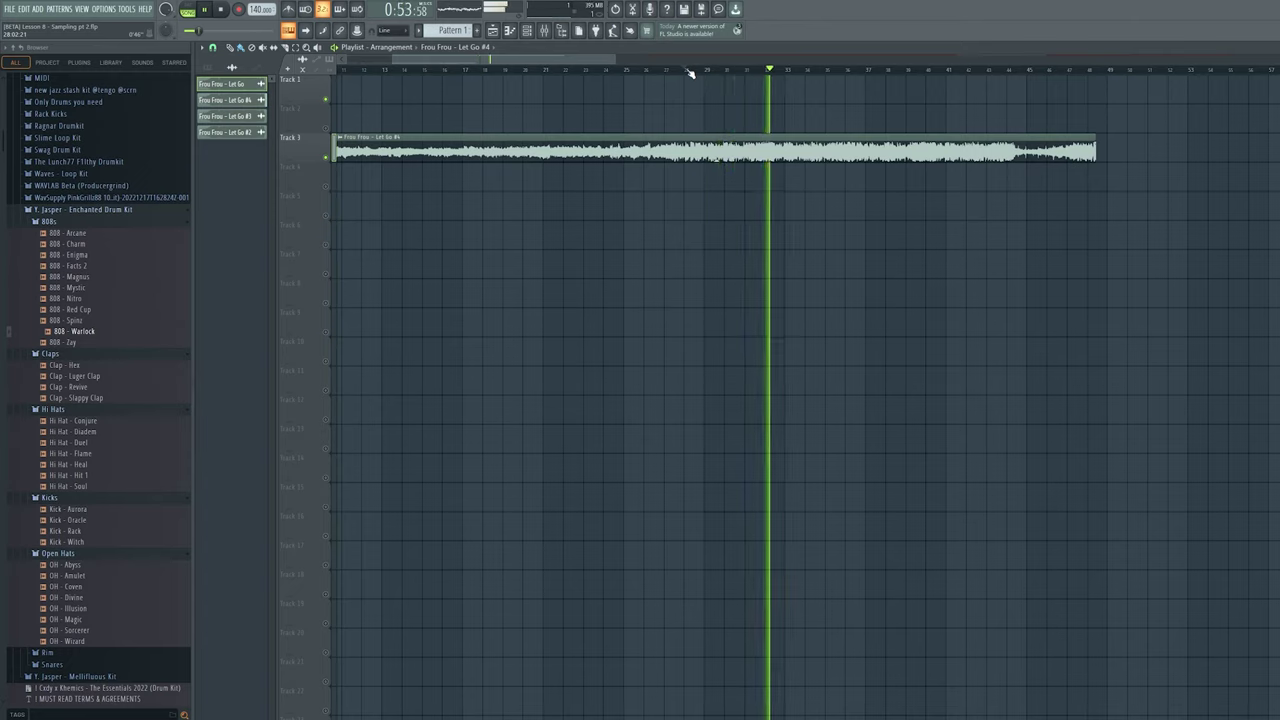
pyautogui.press('space')
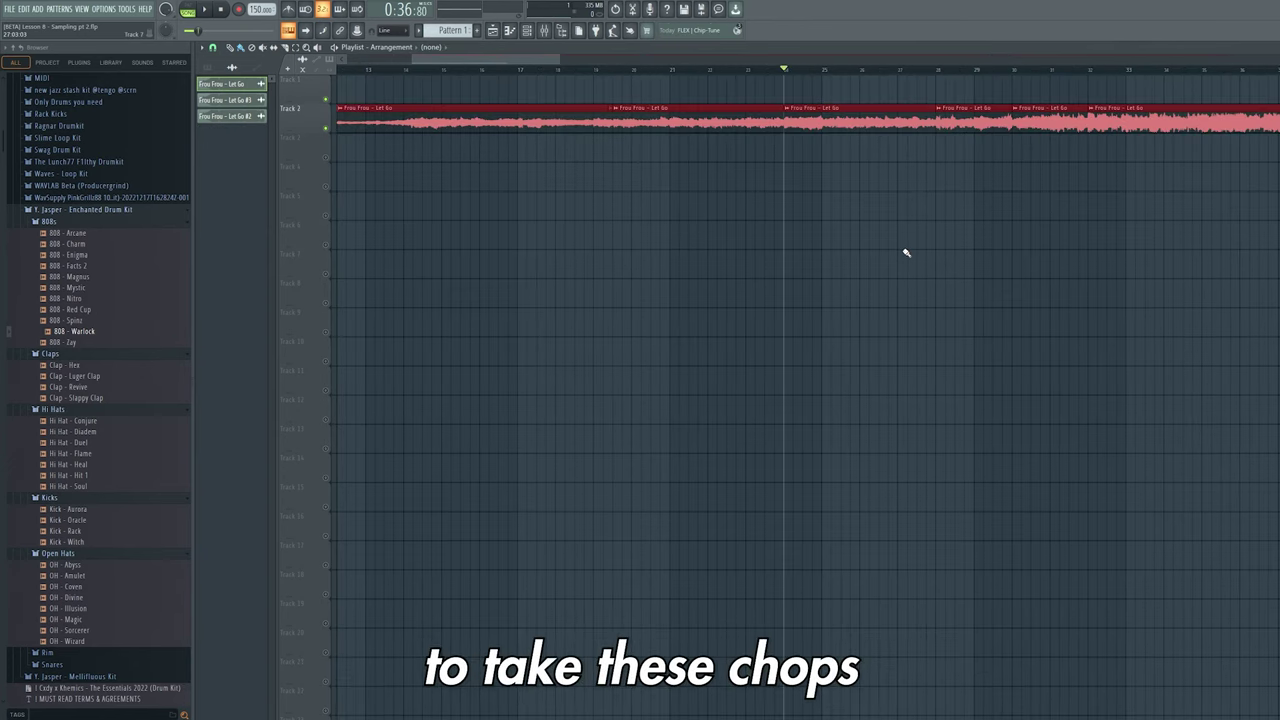
# Audition the Let Go chops, adjust the Playlist view, and play the Track 5 arrangement.
pyautogui.press('space')
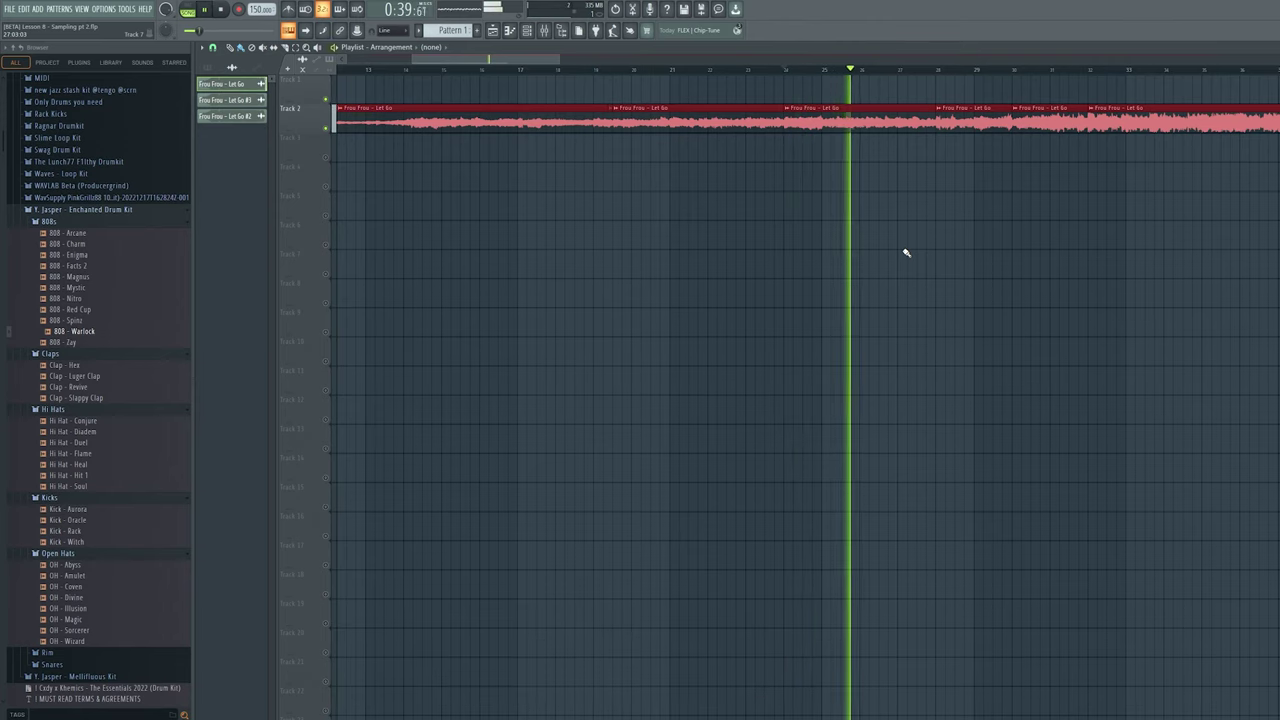
pyautogui.press('space')
pyautogui.press('space')
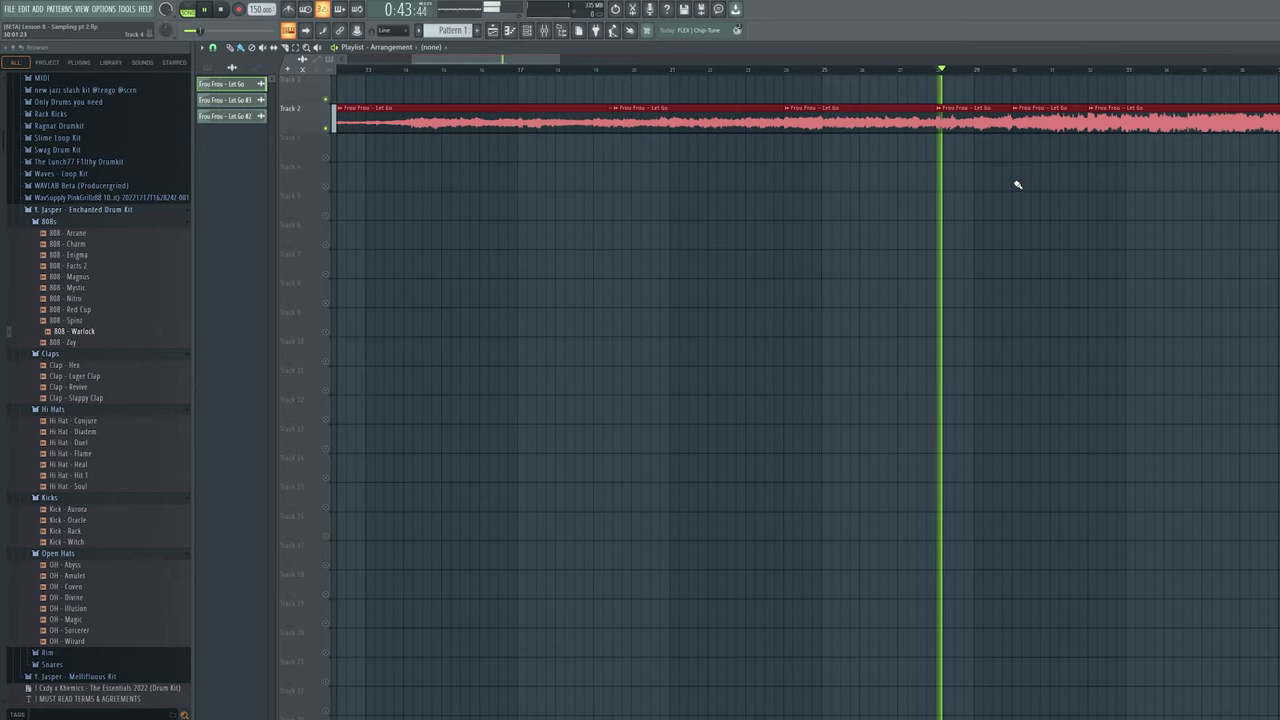
pyautogui.press('space')
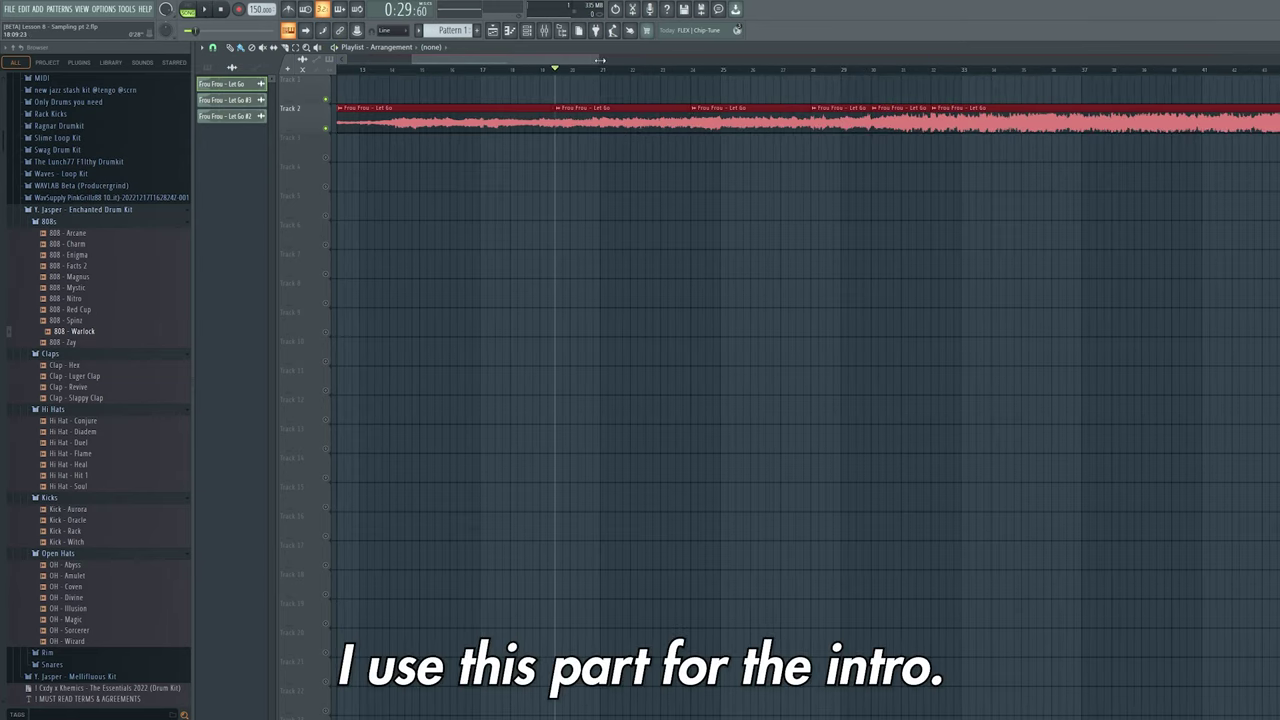
pyautogui.moveTo(600, 60); pyautogui.dragTo(900, 73)
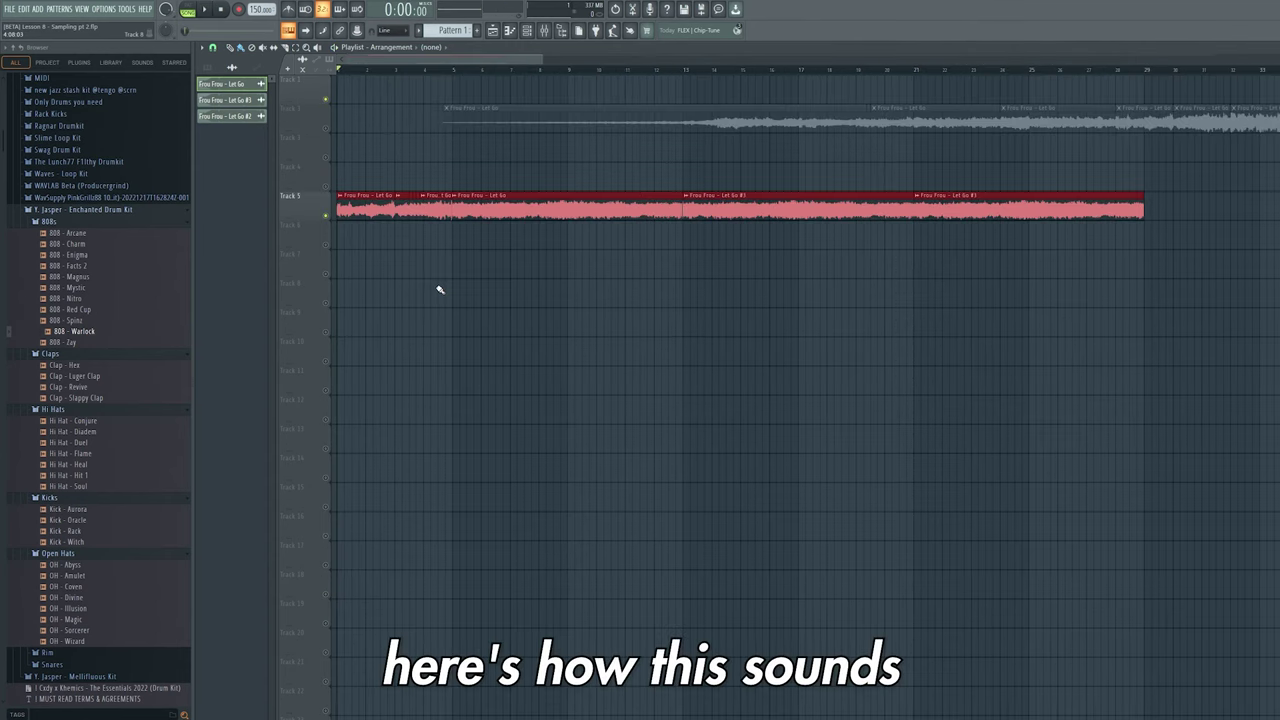
pyautogui.press('space')
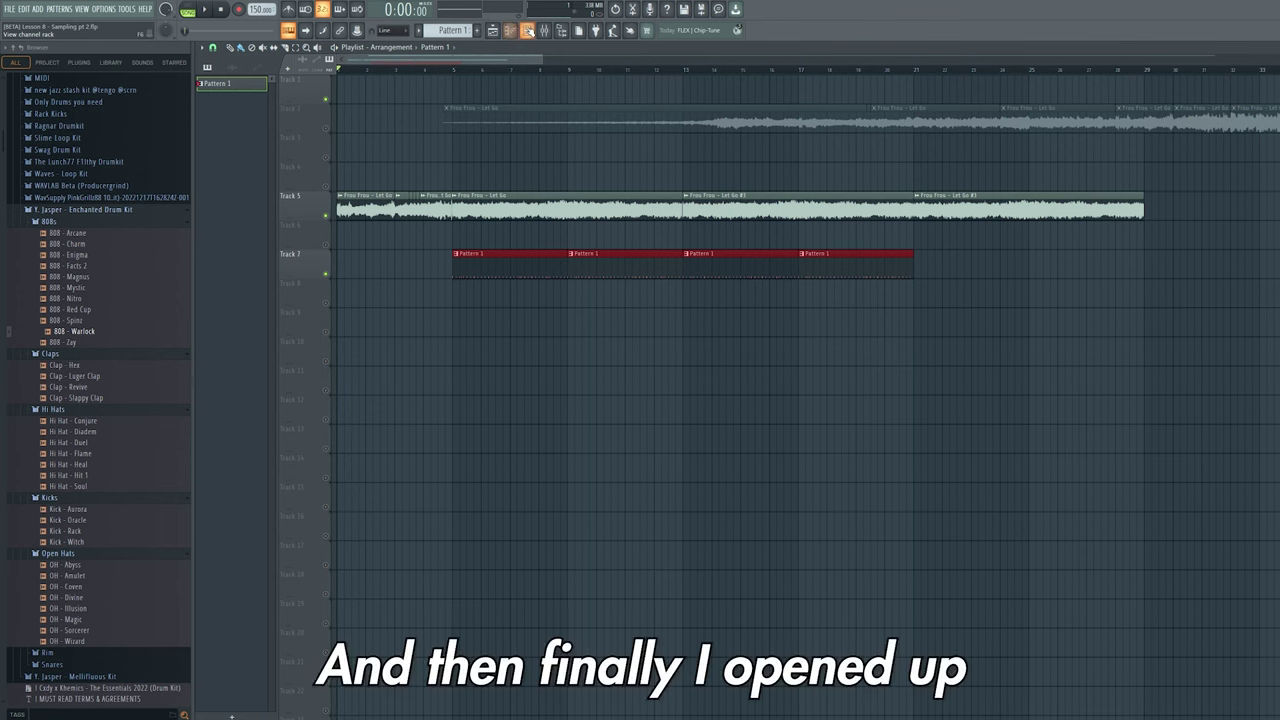
# Show the Channel Rack with Pattern 1's kick, clap, hi-hat and open-hat steps.
pyautogui.click(527, 30)
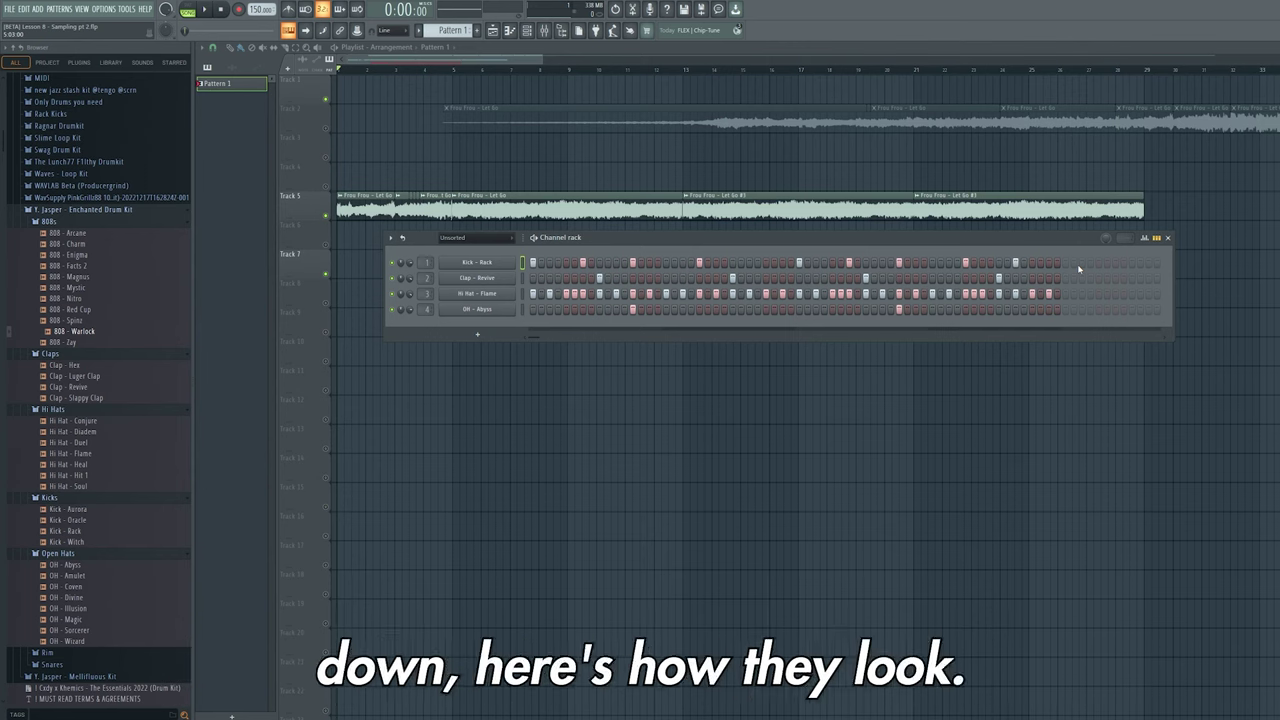
# Close the Channel Rack to reveal the Pattern 1 clips on Track 7, bars 5-21.
pyautogui.click(534, 32)
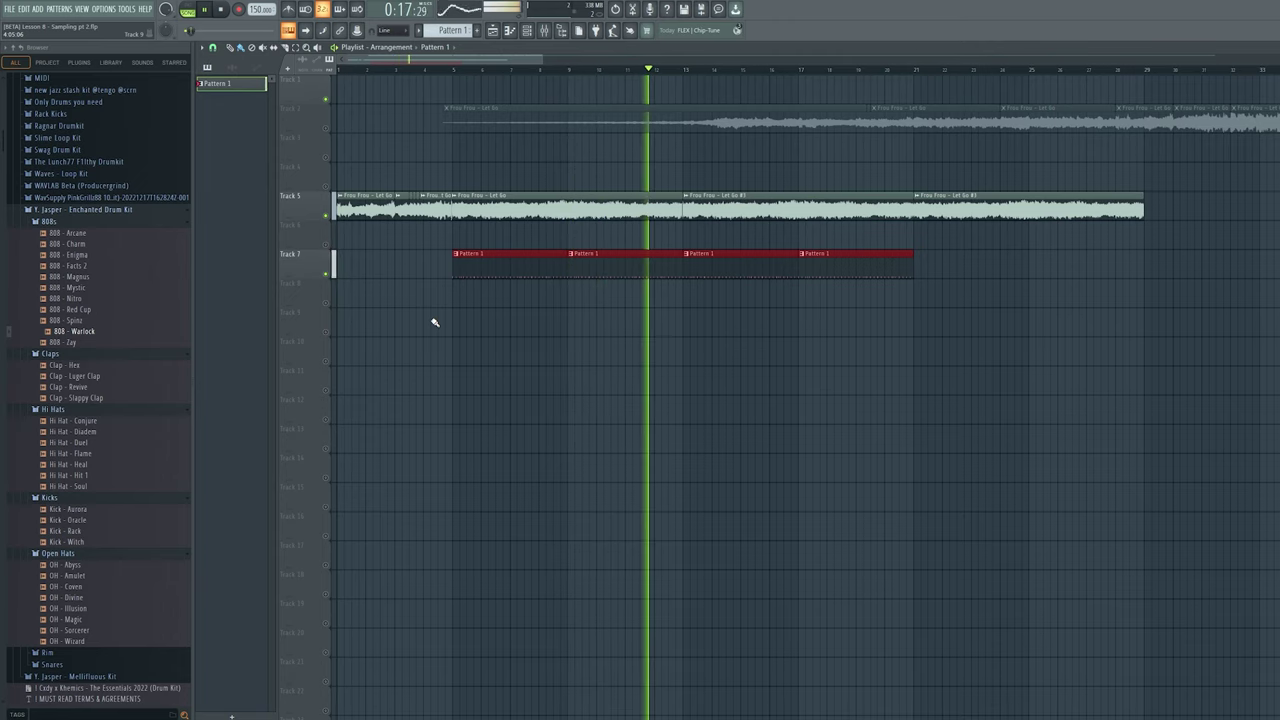
pyautogui.press('space')
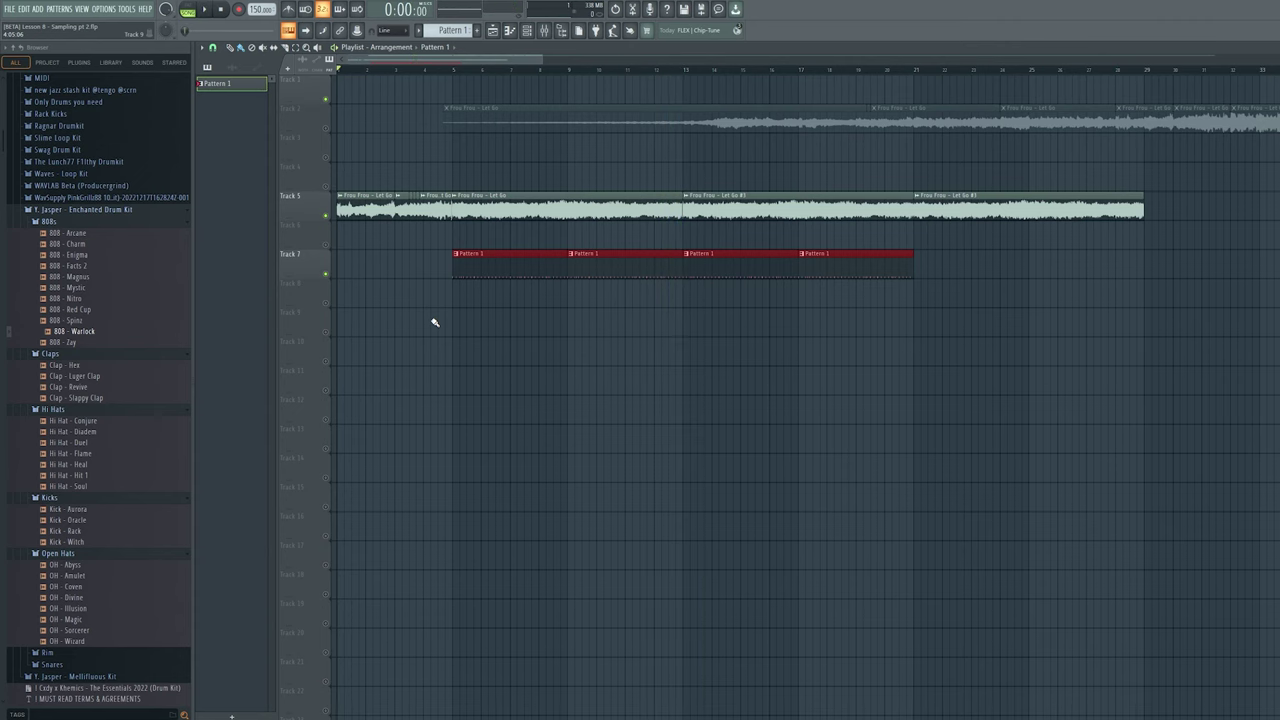